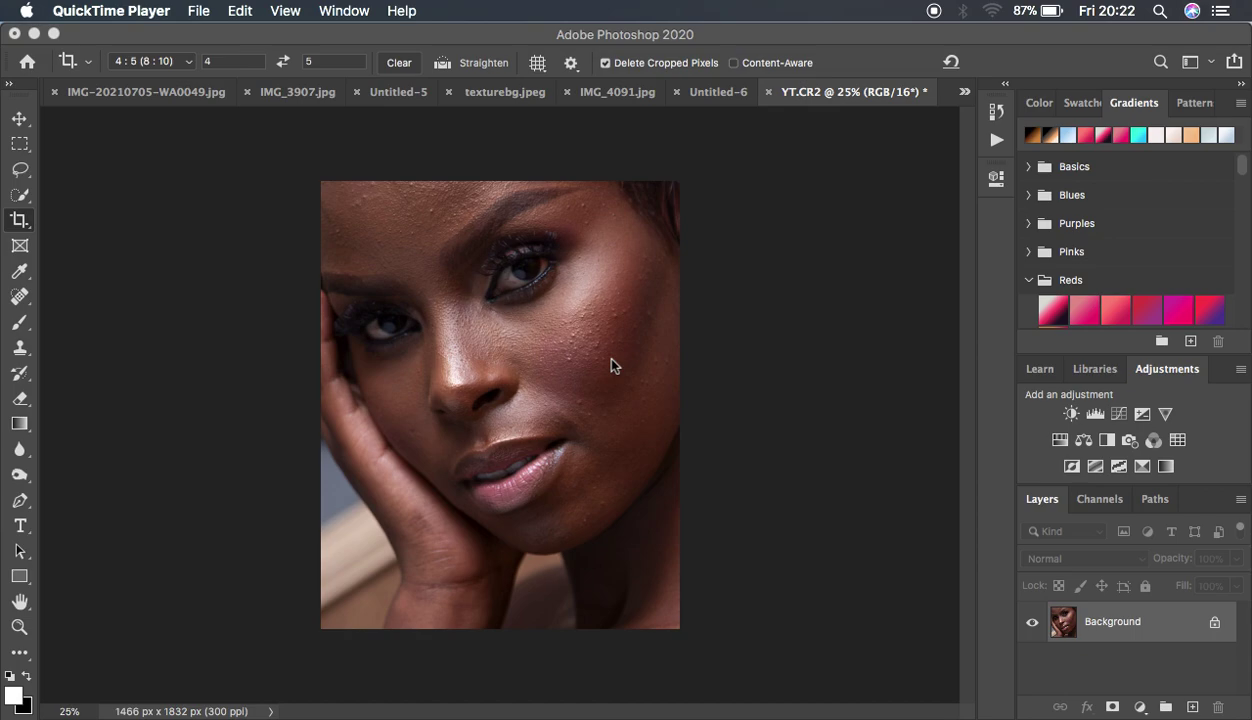
# - Run the FS 16 BIT frequency-separation action from the Actions panel
pyautogui.click(996, 142)
pyautogui.click(995, 142)
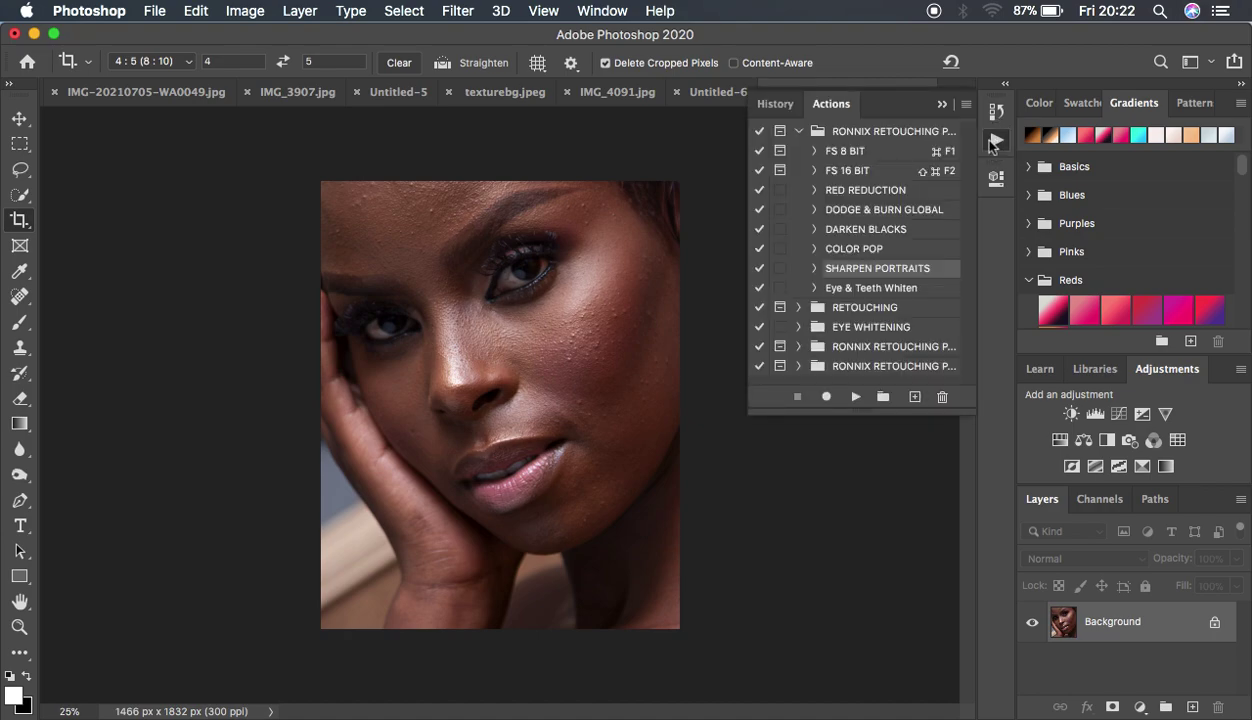
pyautogui.click(843, 172)
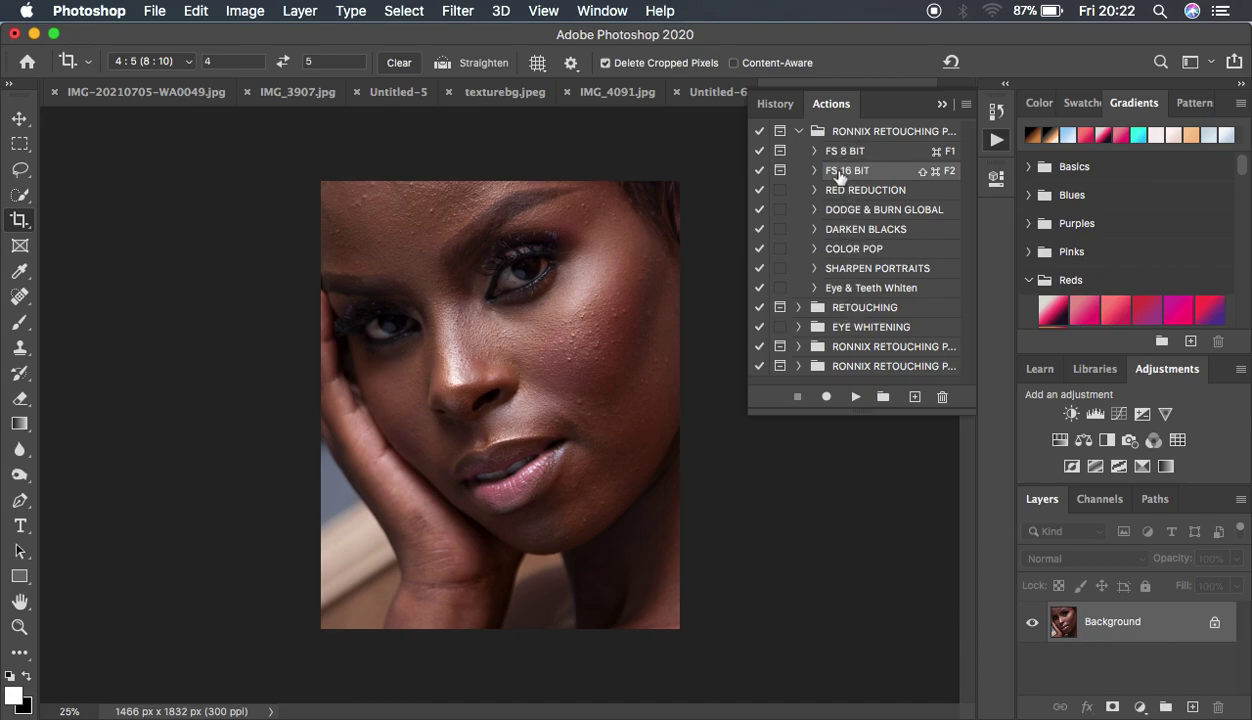
pyautogui.click(855, 396)
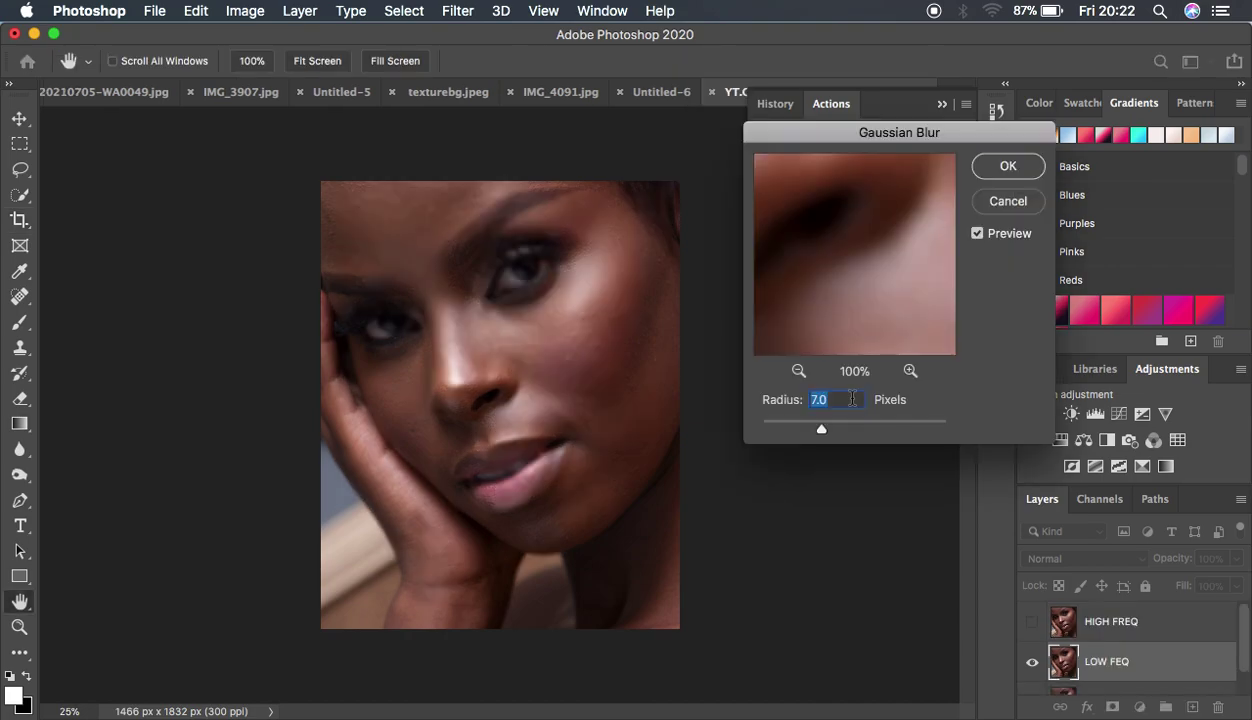
# - Set the low-frequency Gaussian Blur radius to 10 px and apply it
pyautogui.moveTo(879, 141); pyautogui.dragTo(822, 123)
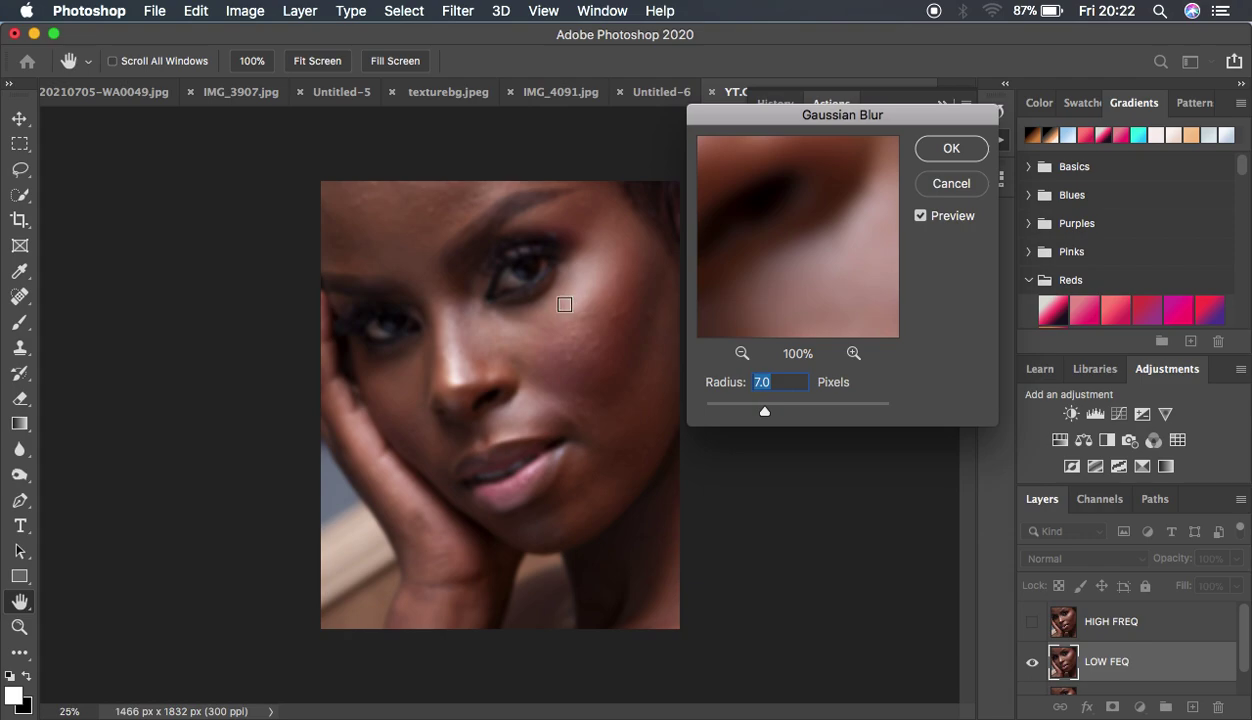
pyautogui.click(564, 304)
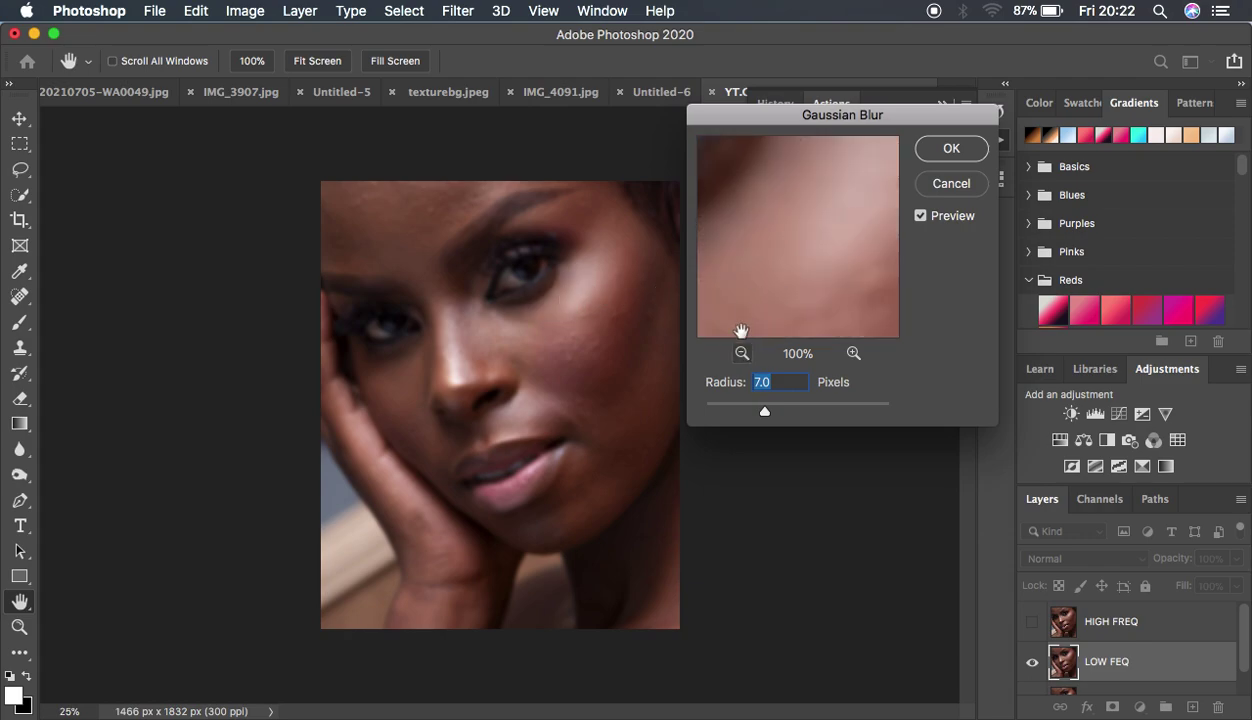
pyautogui.moveTo(759, 413); pyautogui.dragTo(629, 405)
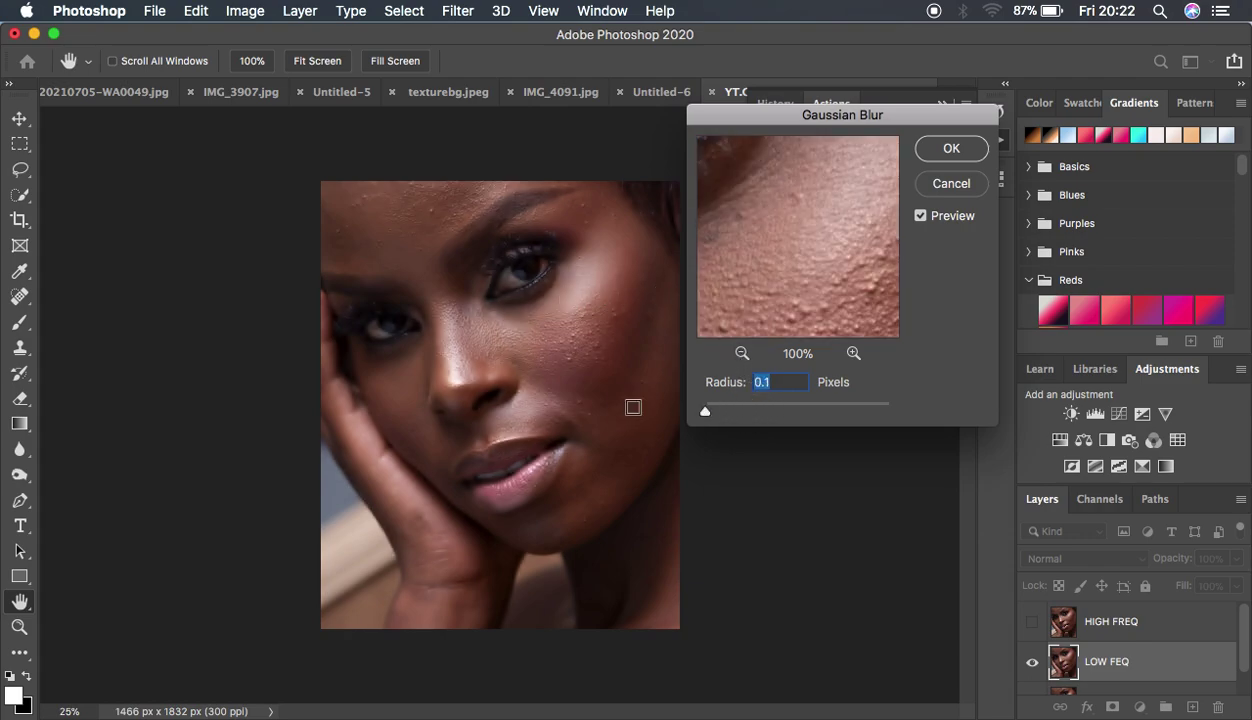
pyautogui.click(742, 353)
pyautogui.click(742, 353)
pyautogui.click(742, 353)
pyautogui.moveTo(810, 286); pyautogui.dragTo(782, 215)
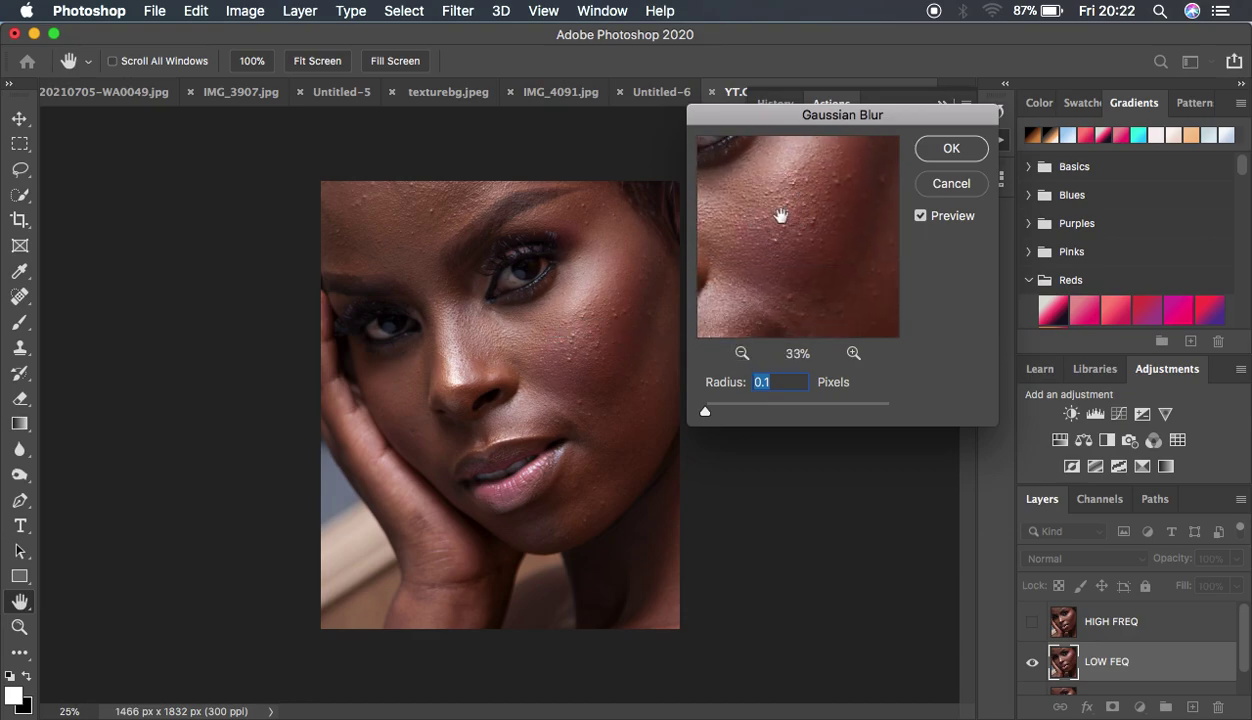
pyautogui.moveTo(705, 411); pyautogui.dragTo(779, 414)
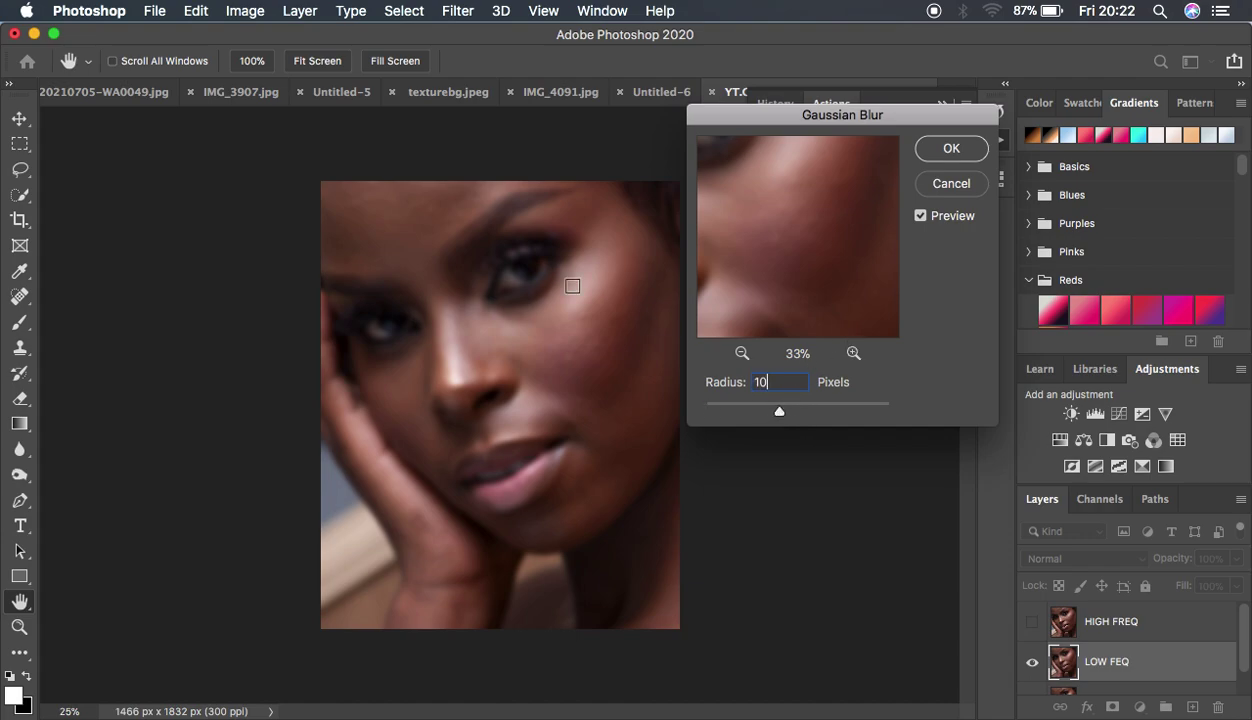
pyautogui.click(950, 148)
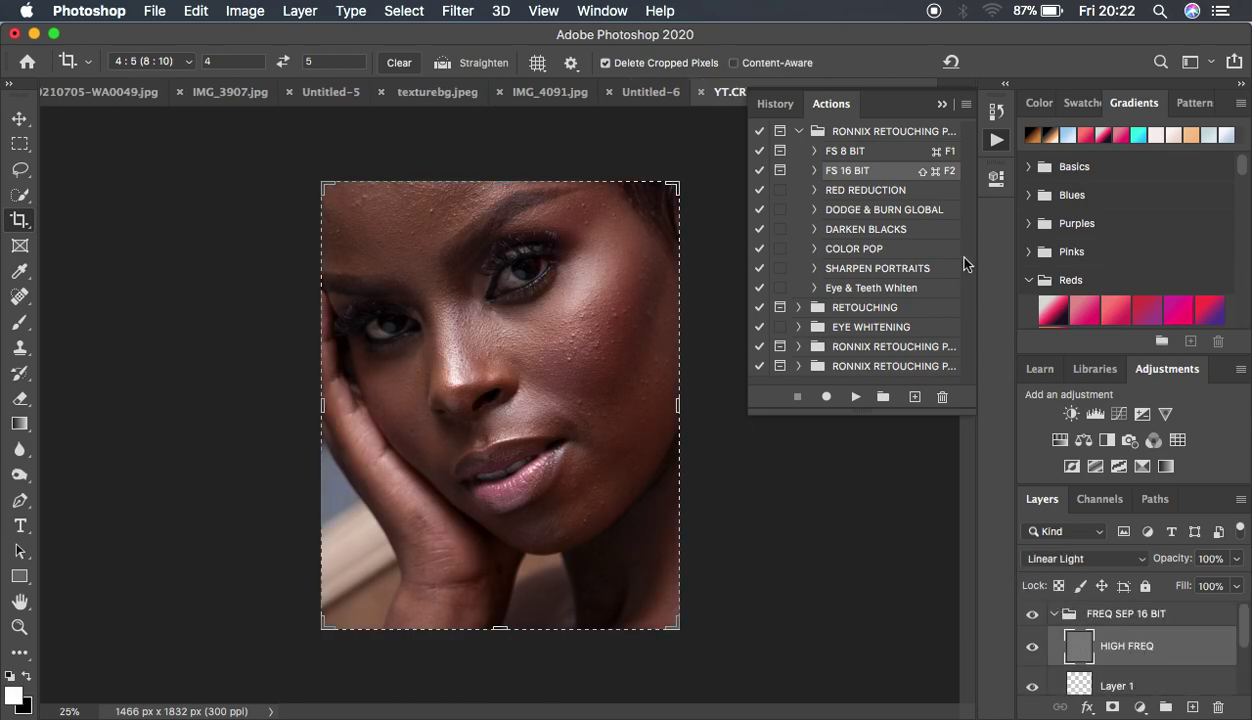
# - Close the Actions panel, collapse the FREQ SEP 16 BIT group, and switch to the Move tool
pyautogui.click(941, 106)
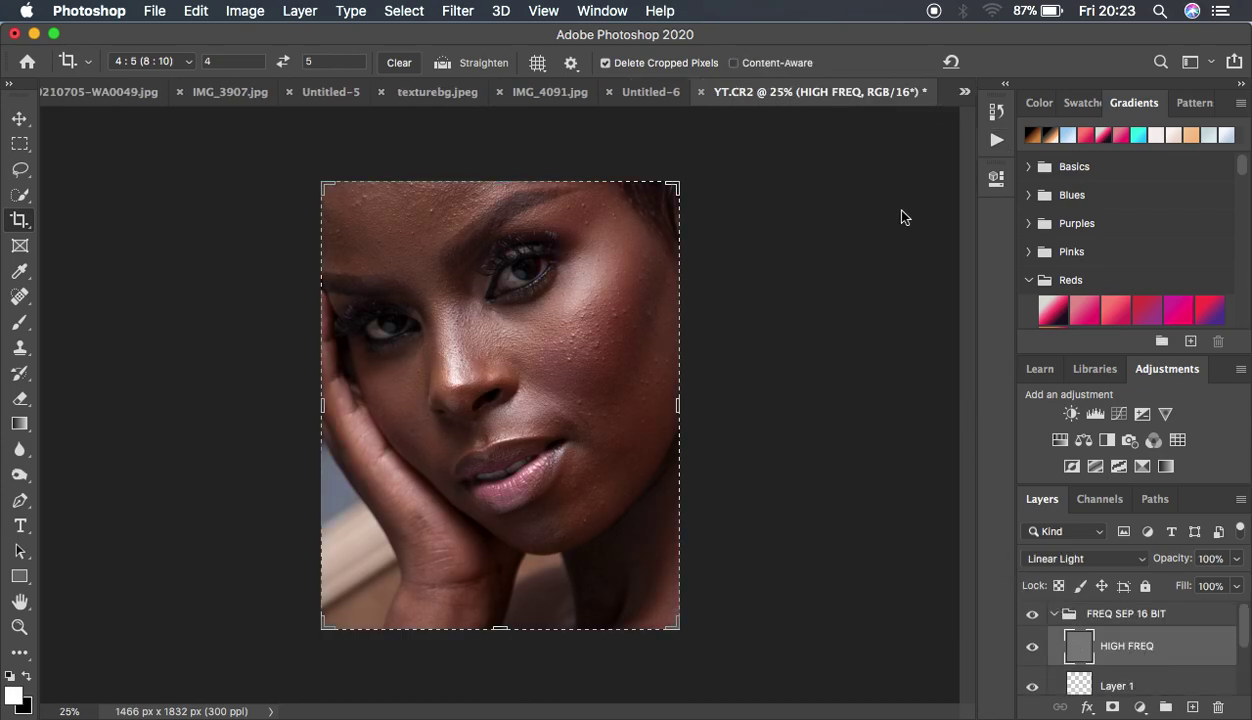
pyautogui.click(1055, 616)
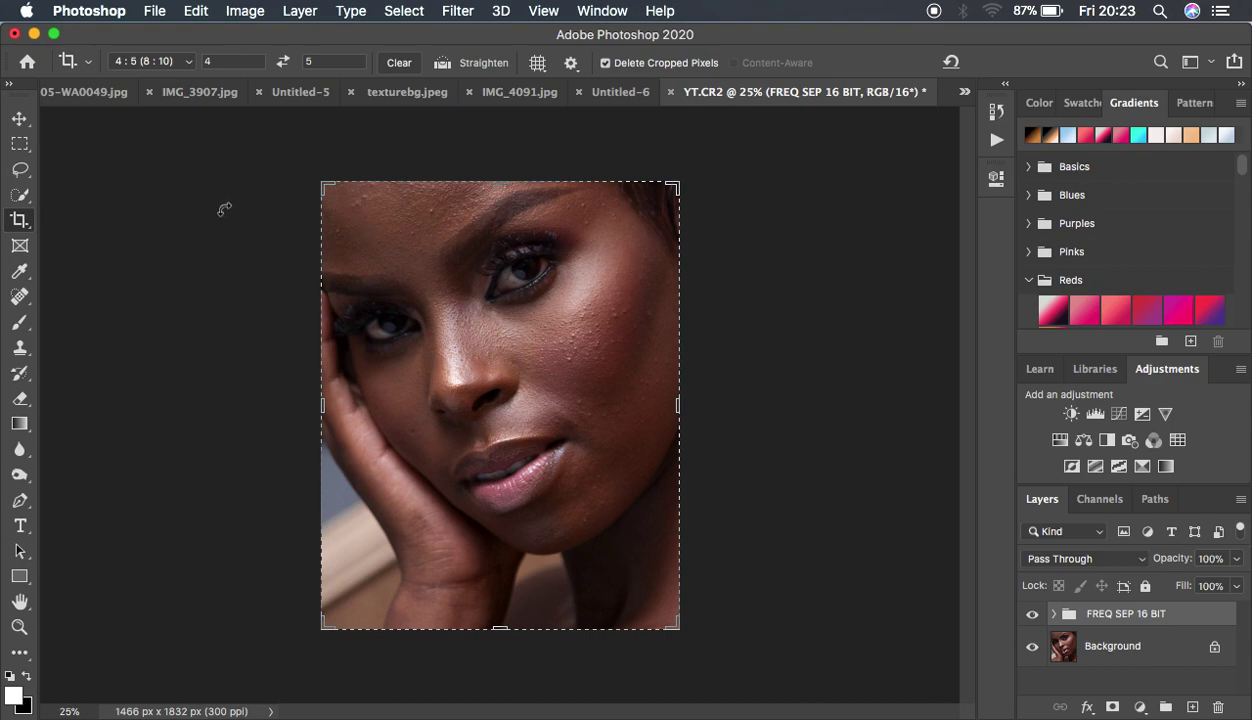
pyautogui.click(19, 118)
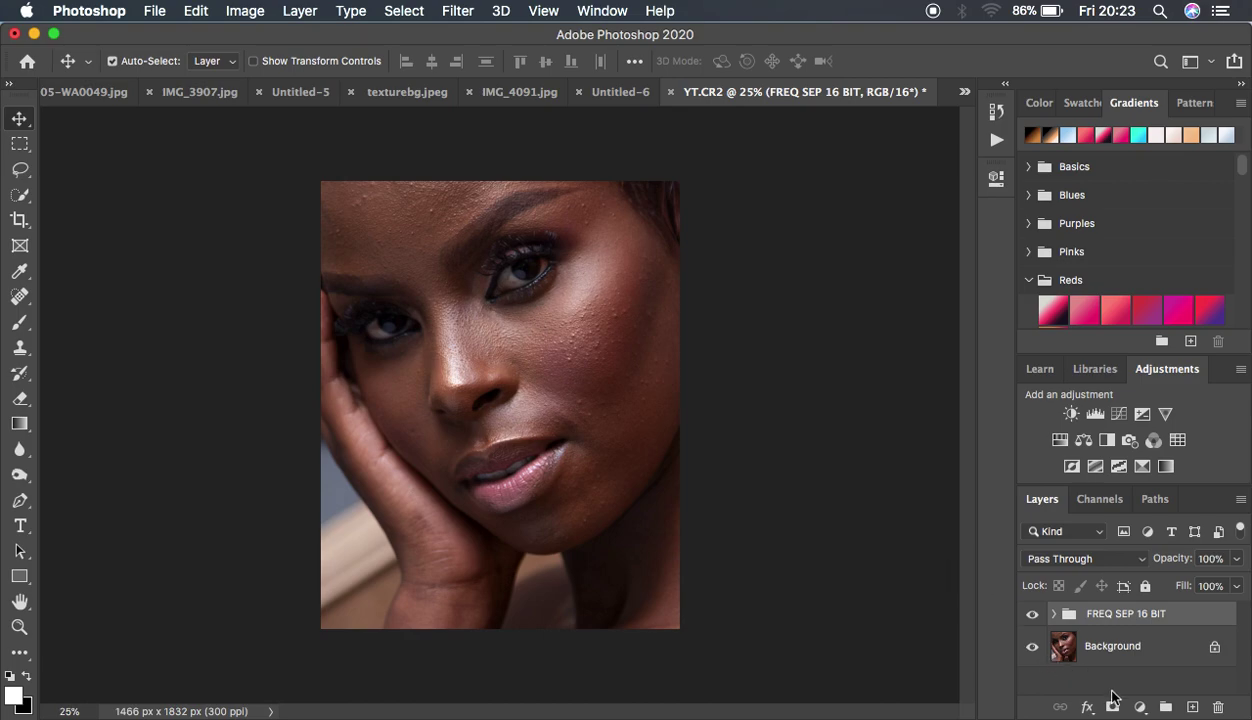
# - Add a Black & White adjustment layer with Reds at -23, then close its properties
pyautogui.click(1138, 708)
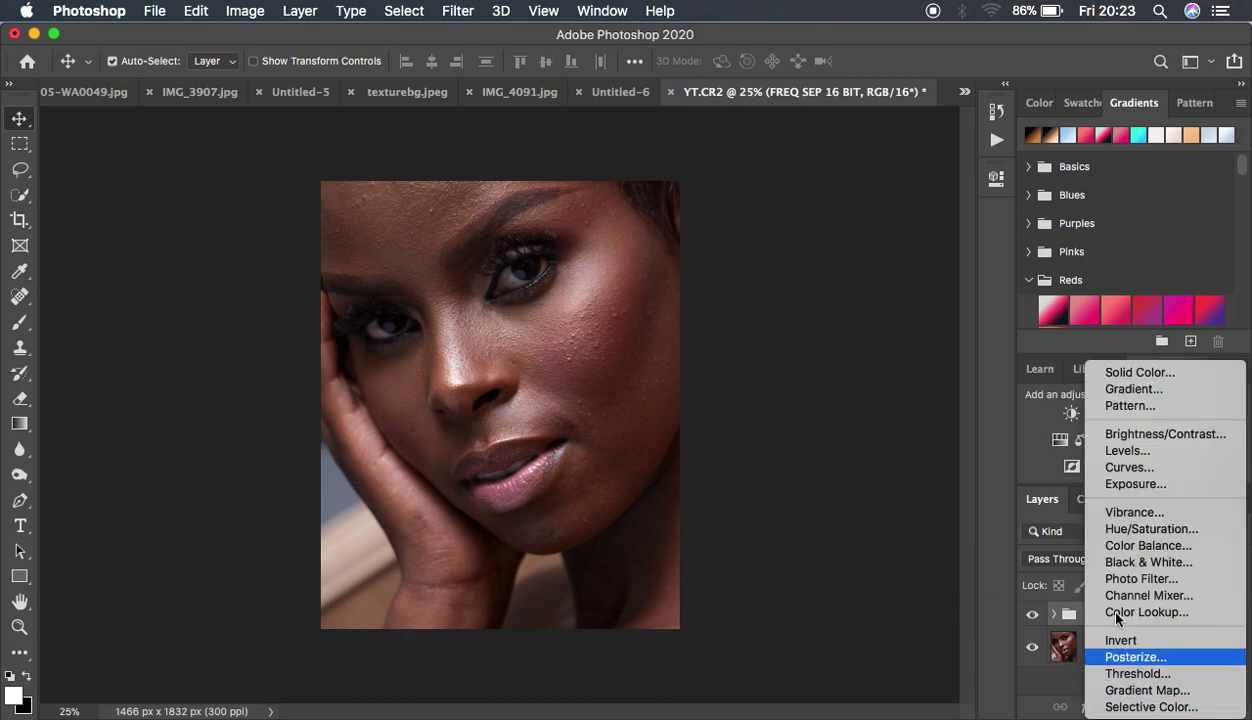
pyautogui.click(1140, 562)
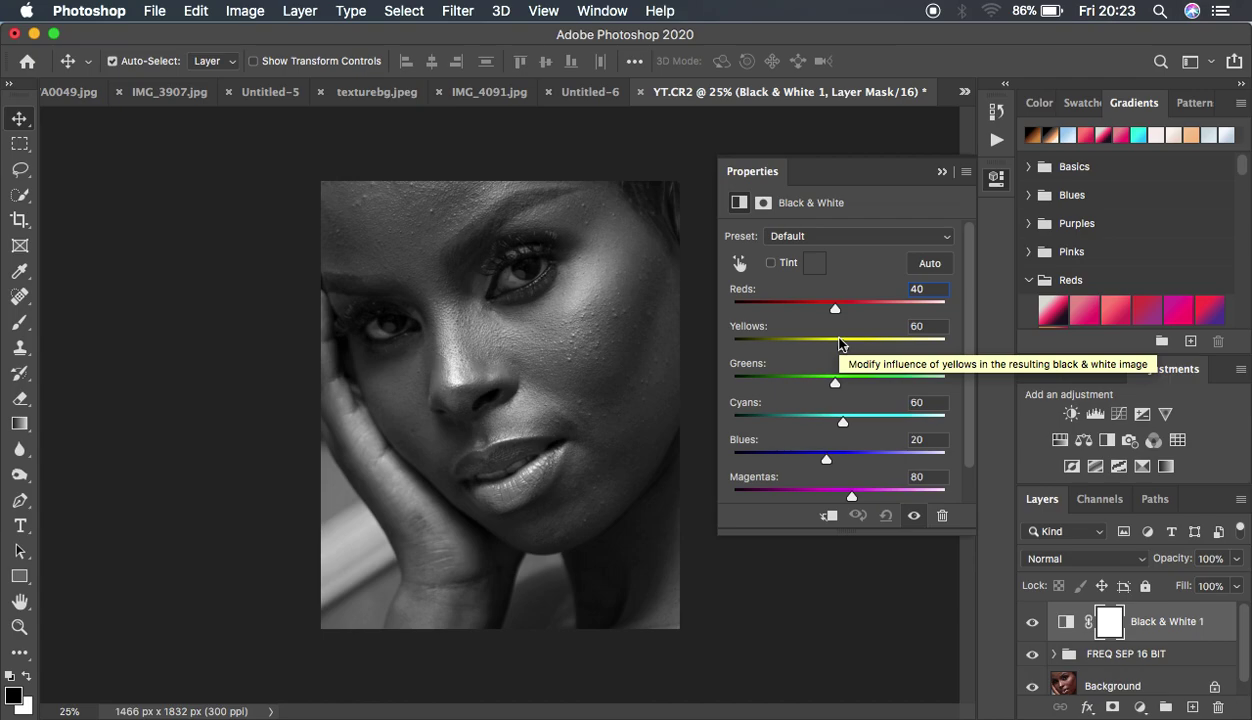
pyautogui.moveTo(835, 308); pyautogui.dragTo(808, 312)
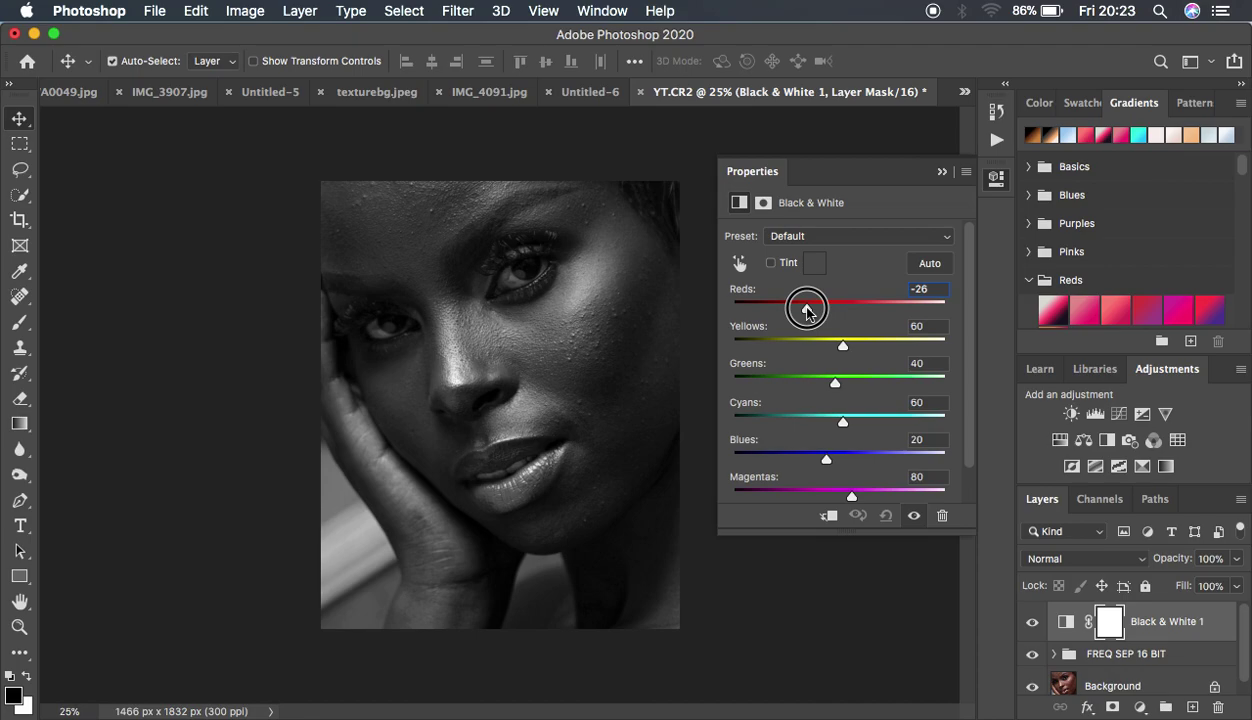
pyautogui.moveTo(808, 310); pyautogui.dragTo(882, 342)
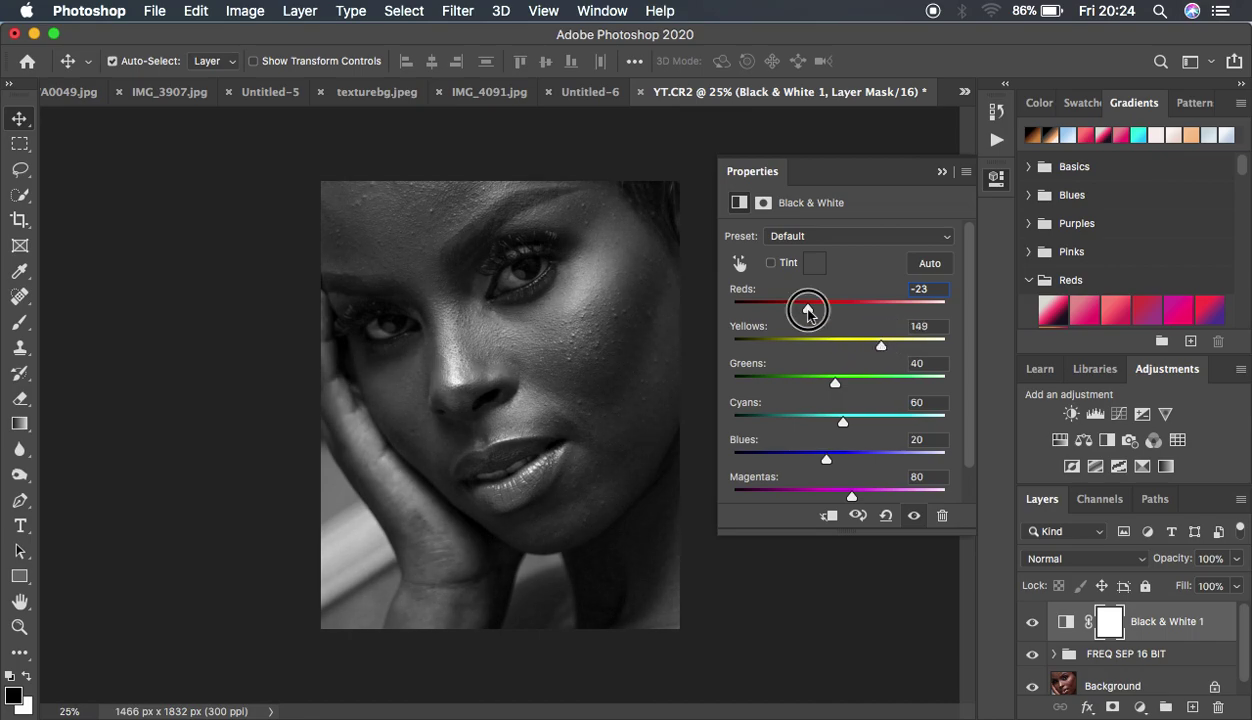
pyautogui.moveTo(807, 311); pyautogui.dragTo(810, 306)
pyautogui.moveTo(810, 313); pyautogui.dragTo(808, 313)
pyautogui.click(941, 172)
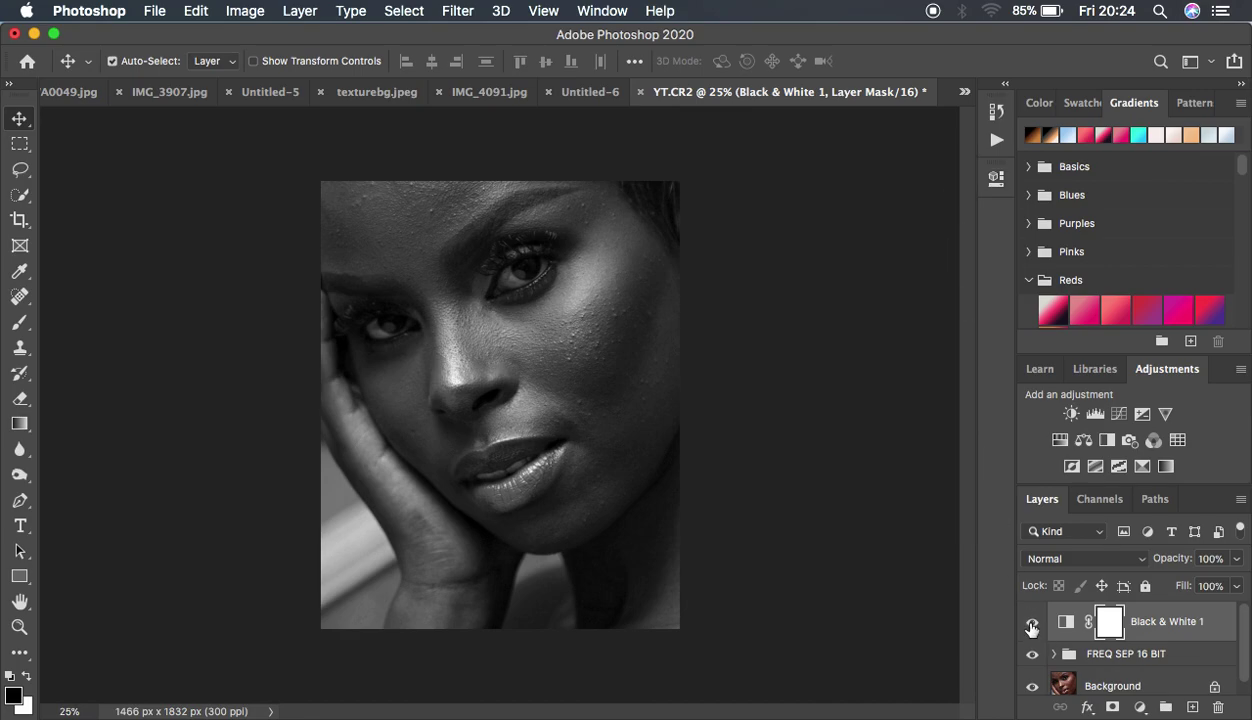
# - Toggle Black & White 1 on and off to compare colour and monochrome versions
pyautogui.click(1032, 625)
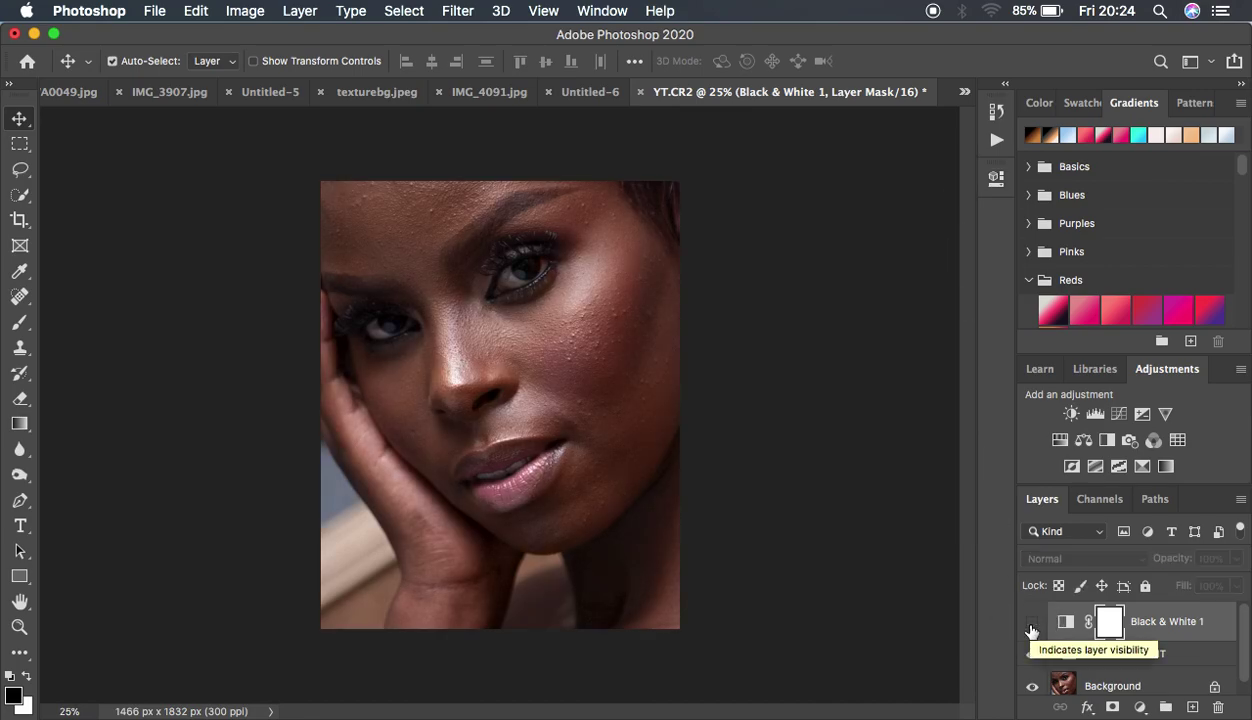
pyautogui.click(1032, 625)
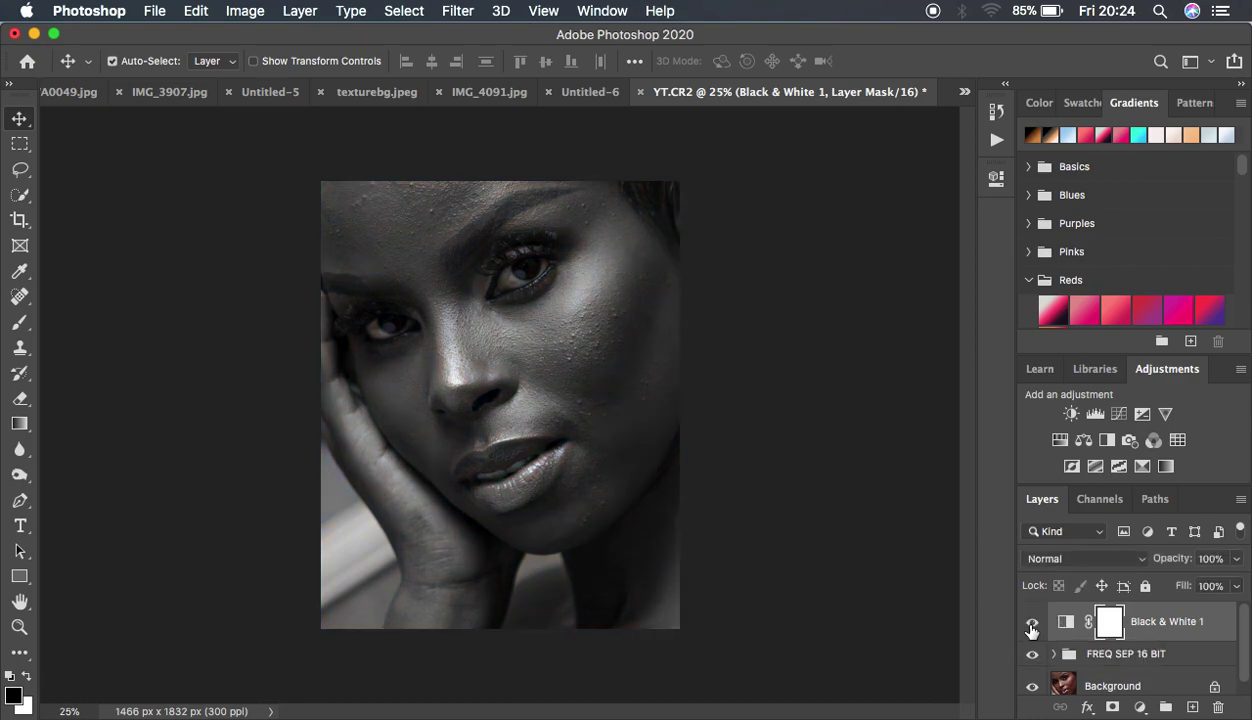
pyautogui.click(1032, 625)
pyautogui.click(1032, 625)
pyautogui.click(1032, 625)
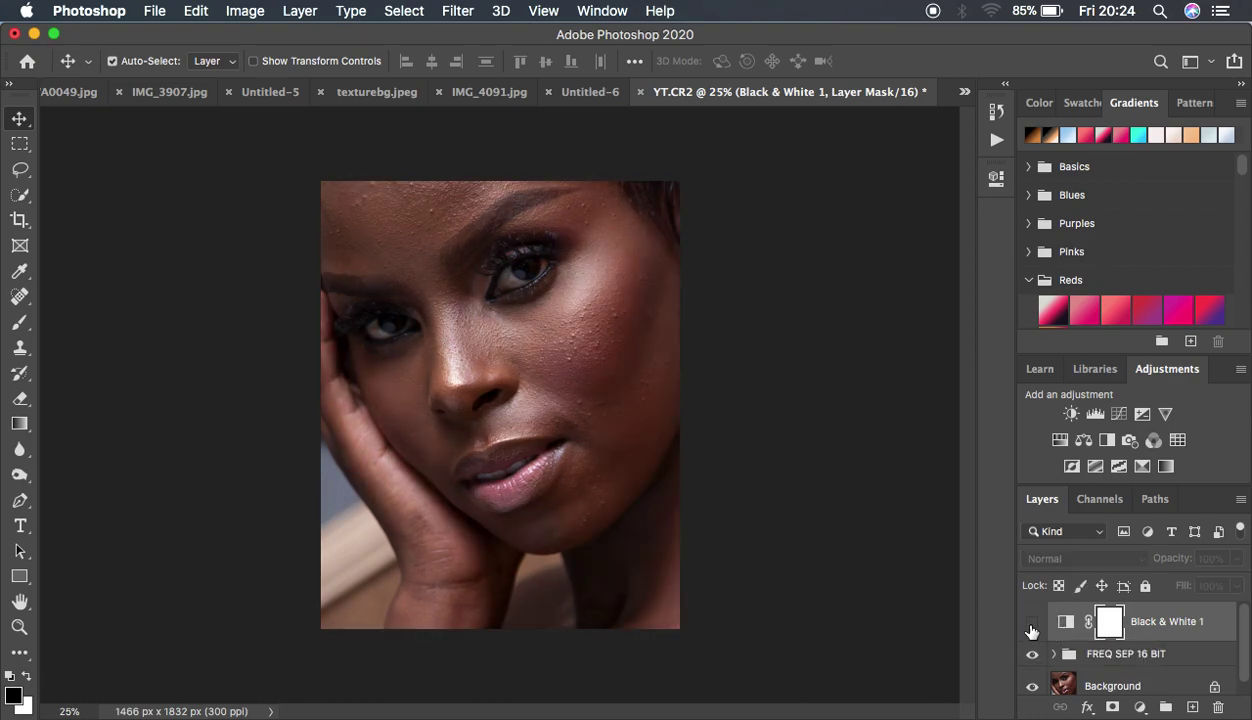
pyautogui.click(1032, 625)
pyautogui.click(1032, 625)
pyautogui.click(1032, 625)
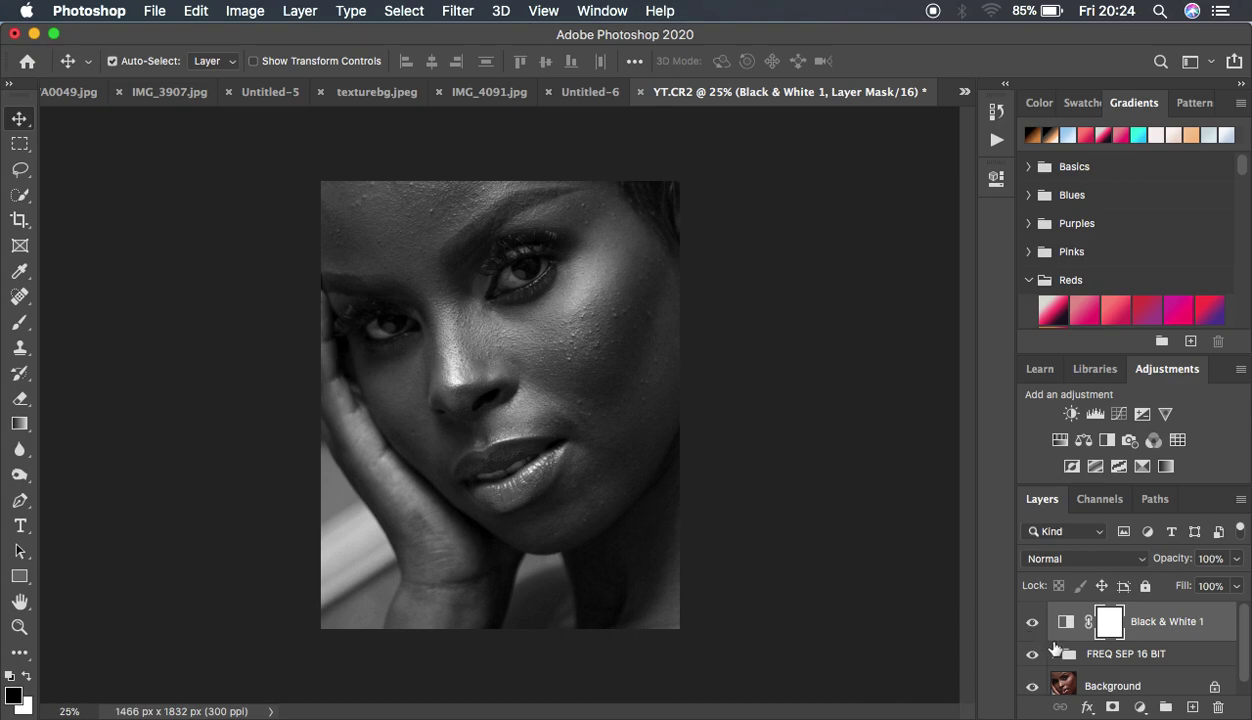
# - Expand FREQ SEP 16 BIT, select the HIGH FREQ layer, and pick the Spot Healing Brush
pyautogui.click(1053, 653)
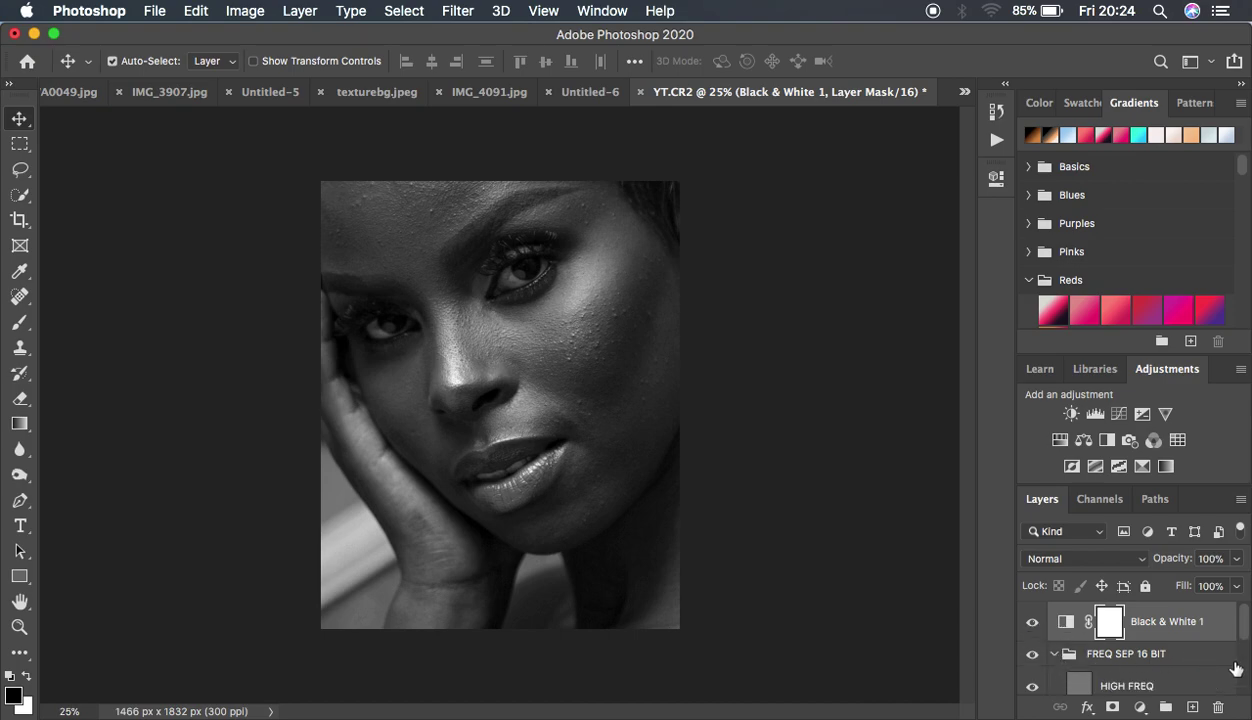
pyautogui.moveTo(1240, 622); pyautogui.dragTo(1240, 645)
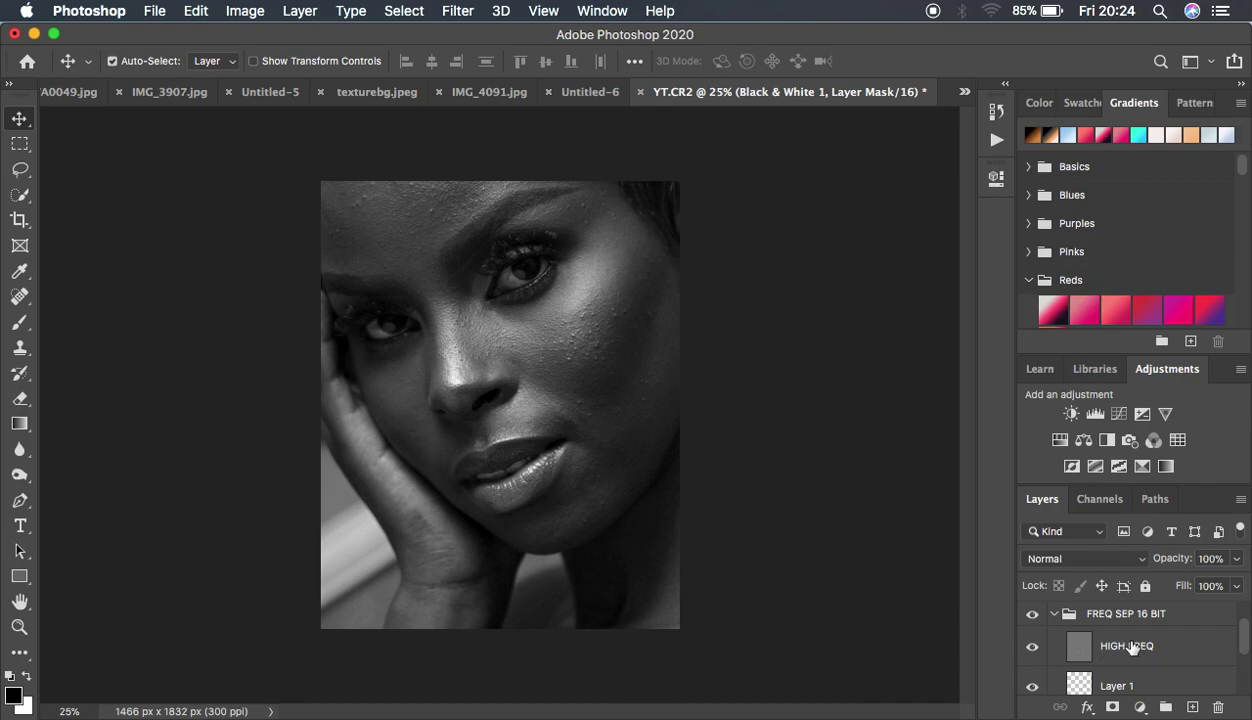
pyautogui.click(1081, 648)
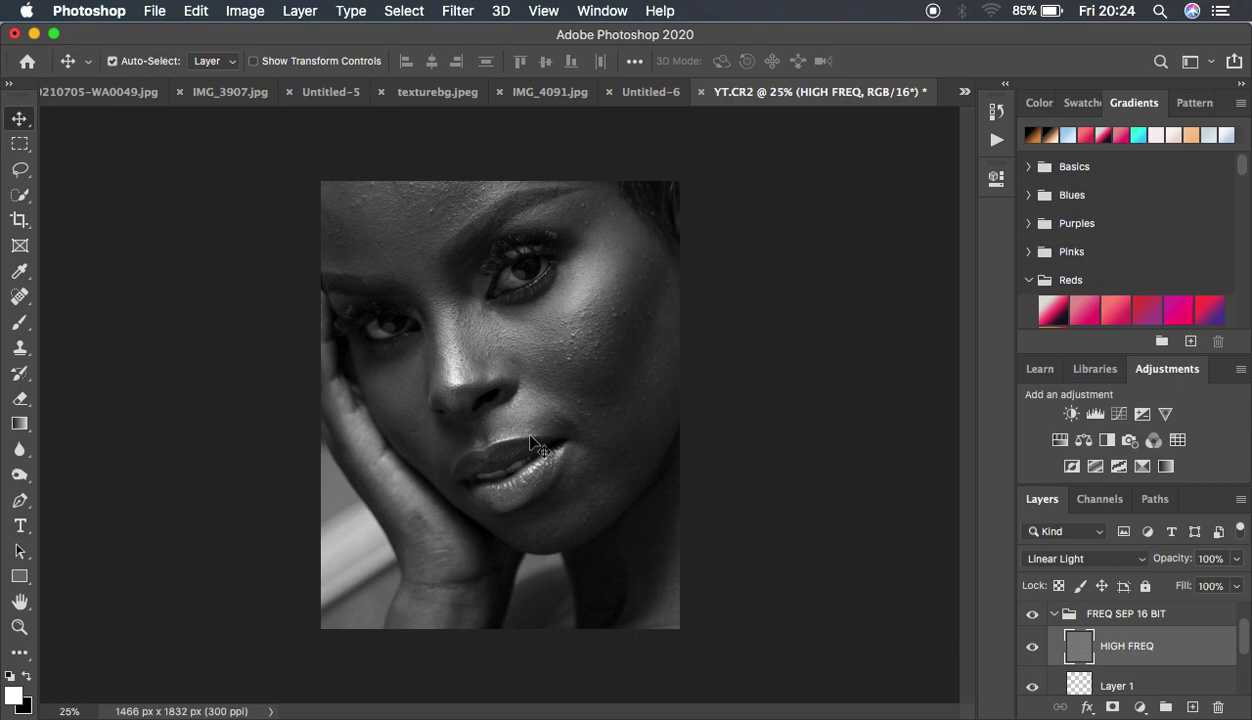
pyautogui.click(21, 296)
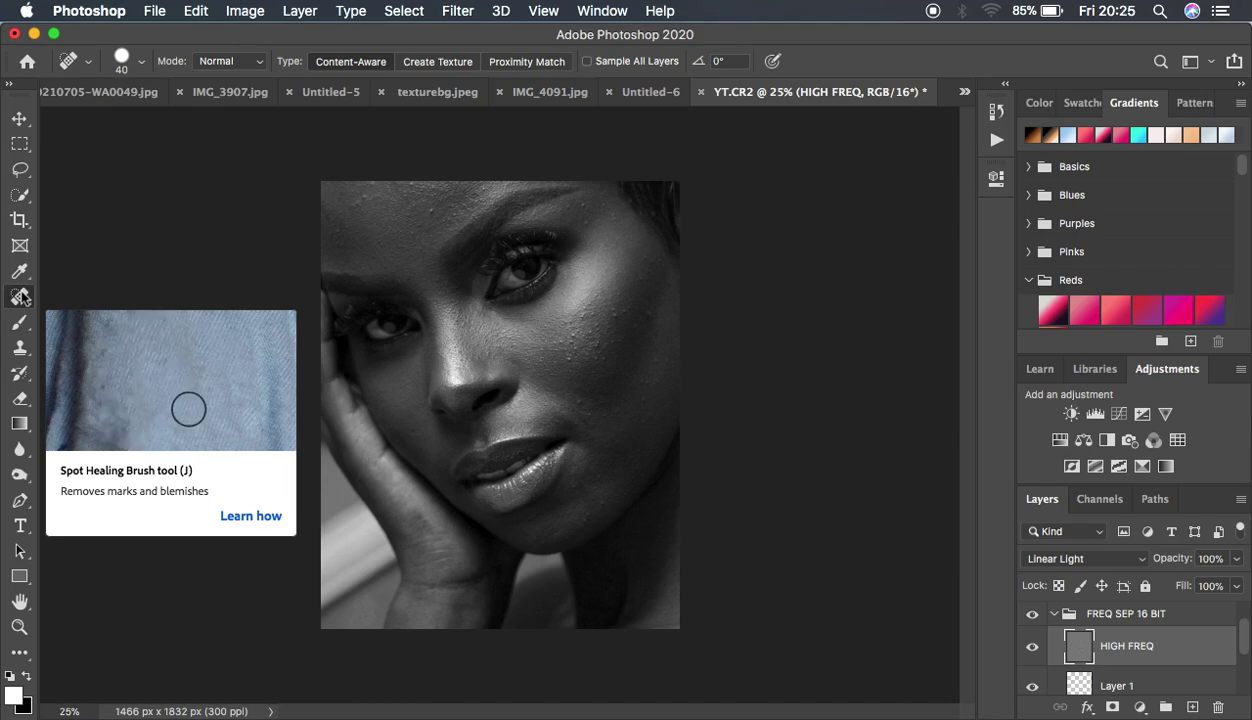
# - Heal two cheek bumps with the Spot Healing Brush, then add a Black & White adjustment layer
pyautogui.rightClick(22, 297)
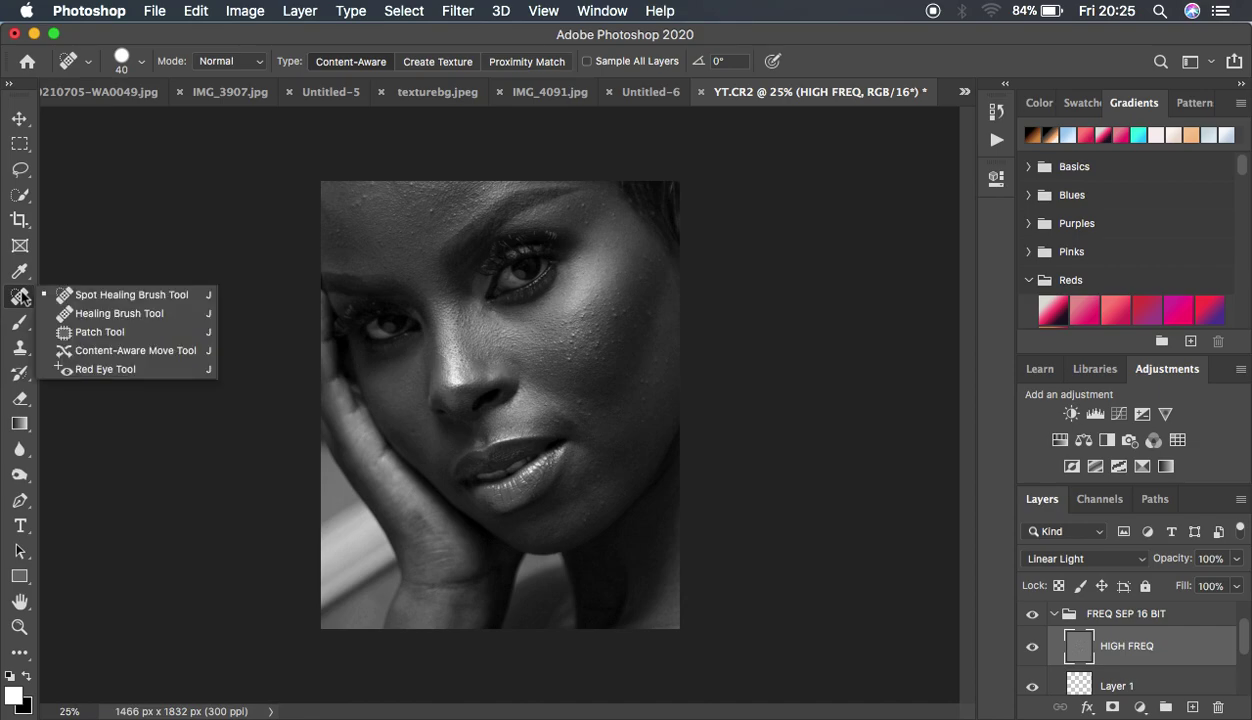
pyautogui.click(108, 294)
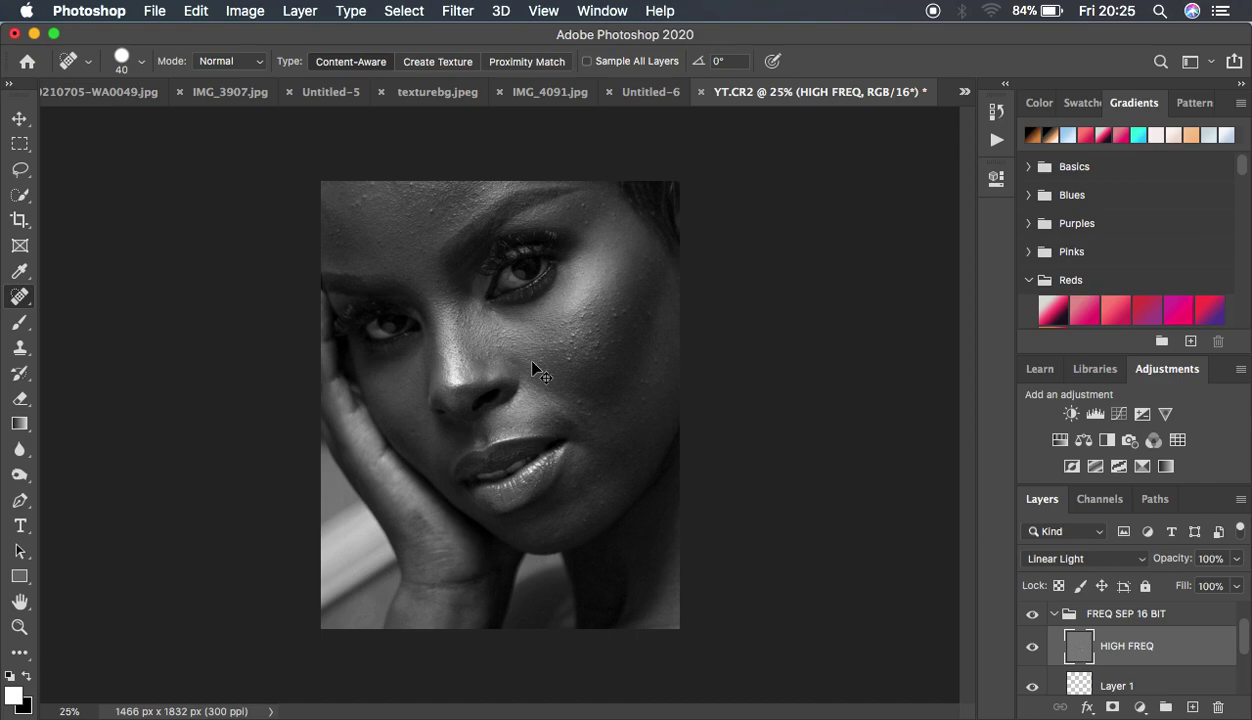
pyautogui.press('super+plus')
pyautogui.press('super+plus')
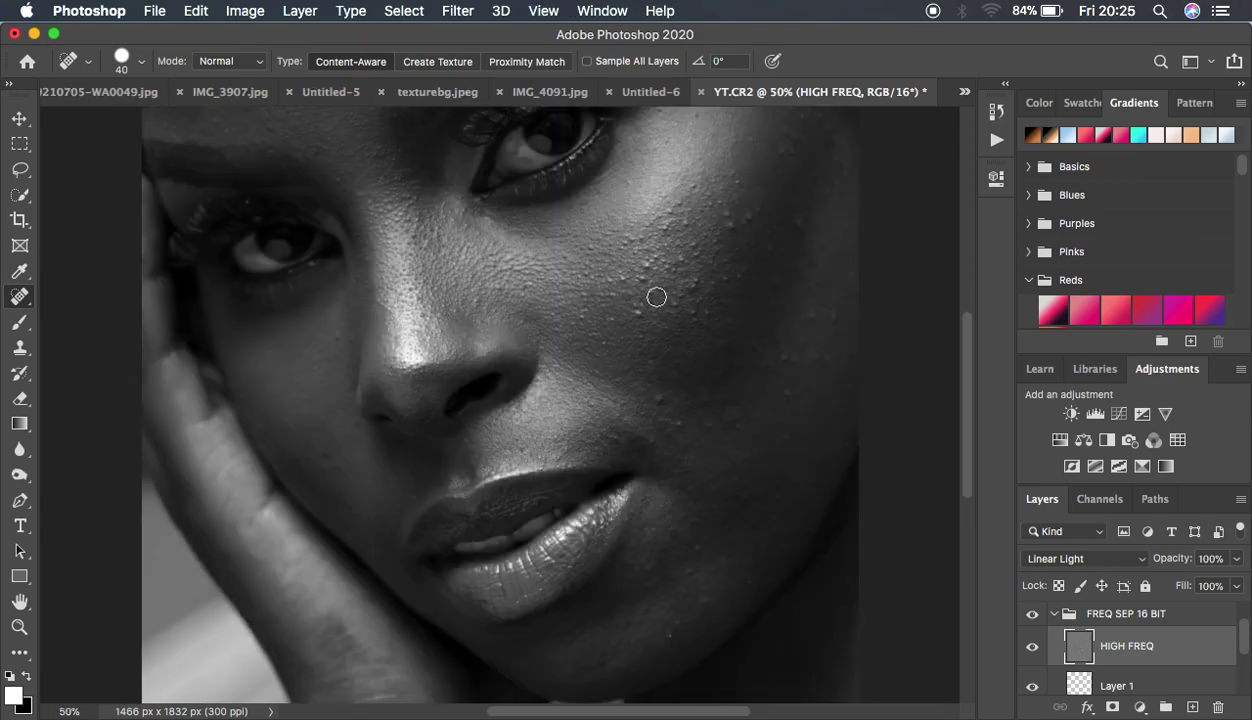
pyautogui.click(730, 225)
pyautogui.click(725, 216)
pyautogui.press('super+alt+shift+b')
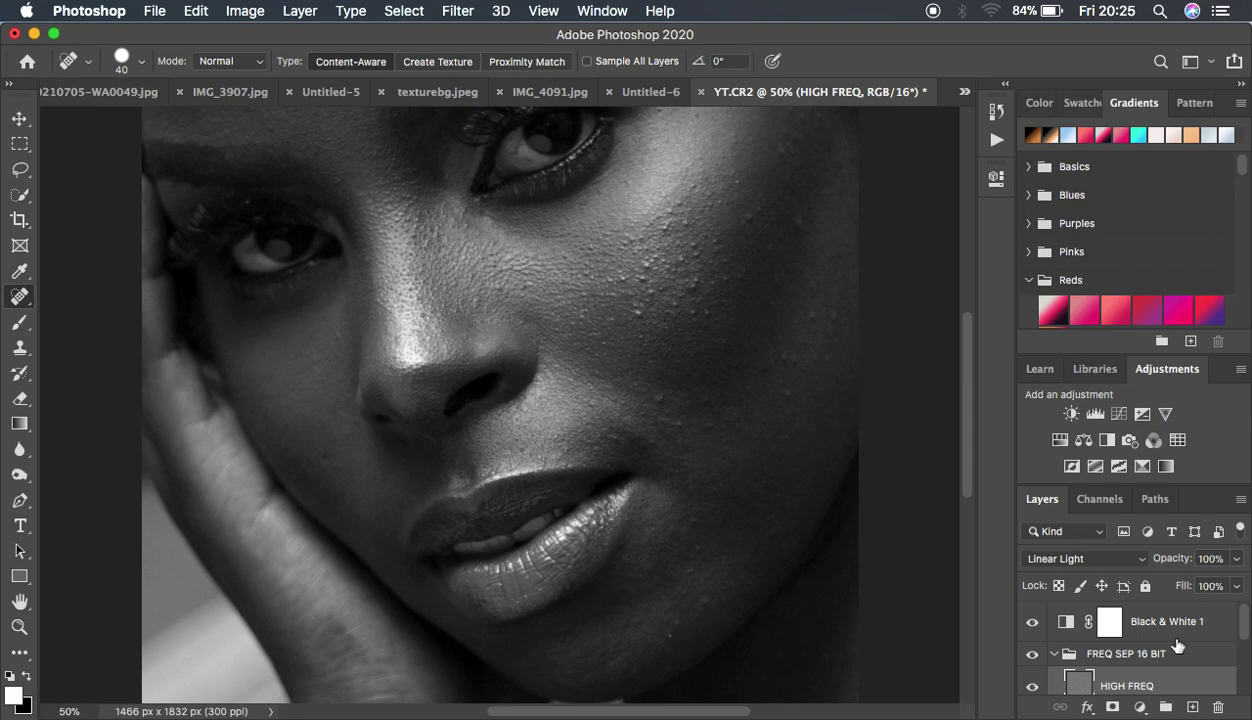
# - Hide Black & White 1 to show colour, then zoom to 100% and pan to the cheek
pyautogui.click(1032, 622)
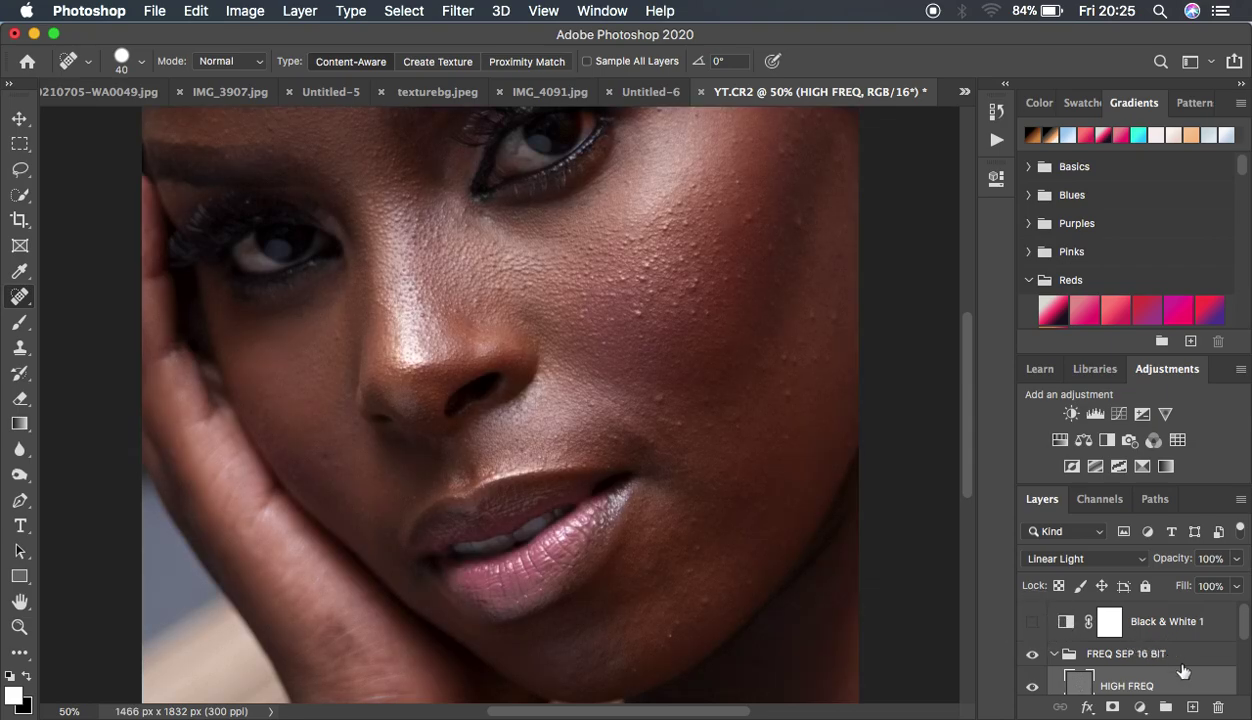
pyautogui.scroll(-2, 1183, 670)
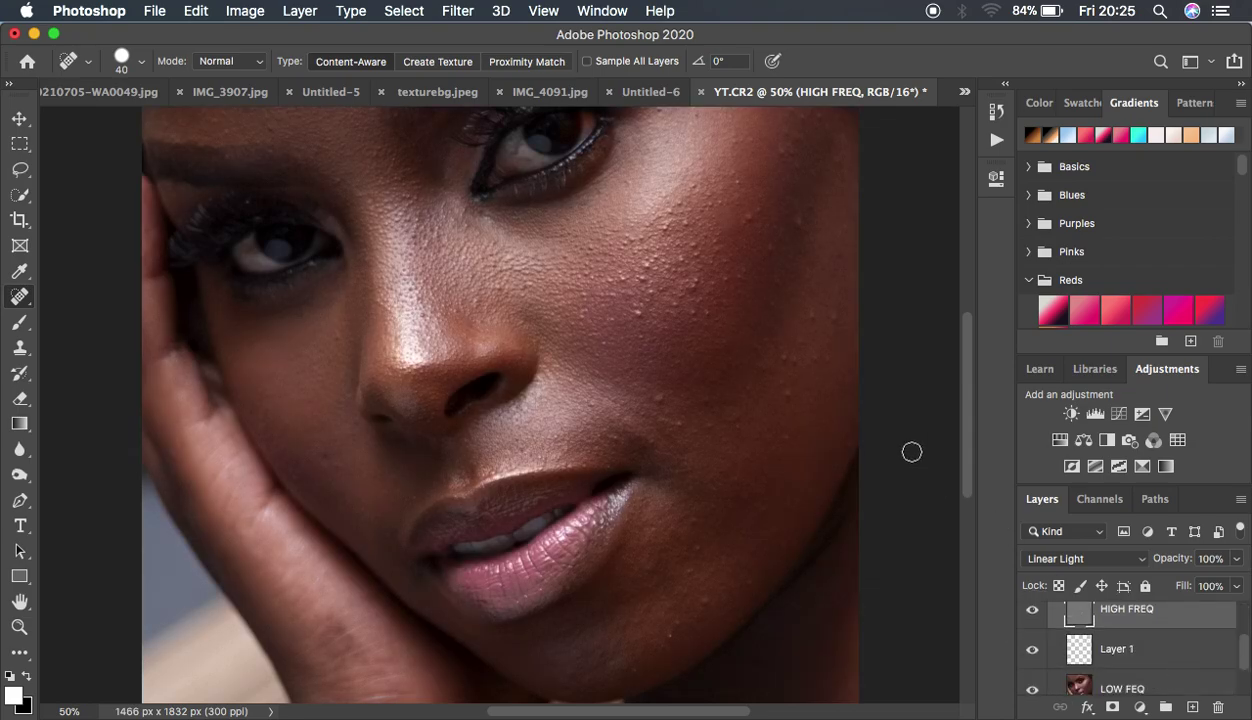
pyautogui.press('super+1')
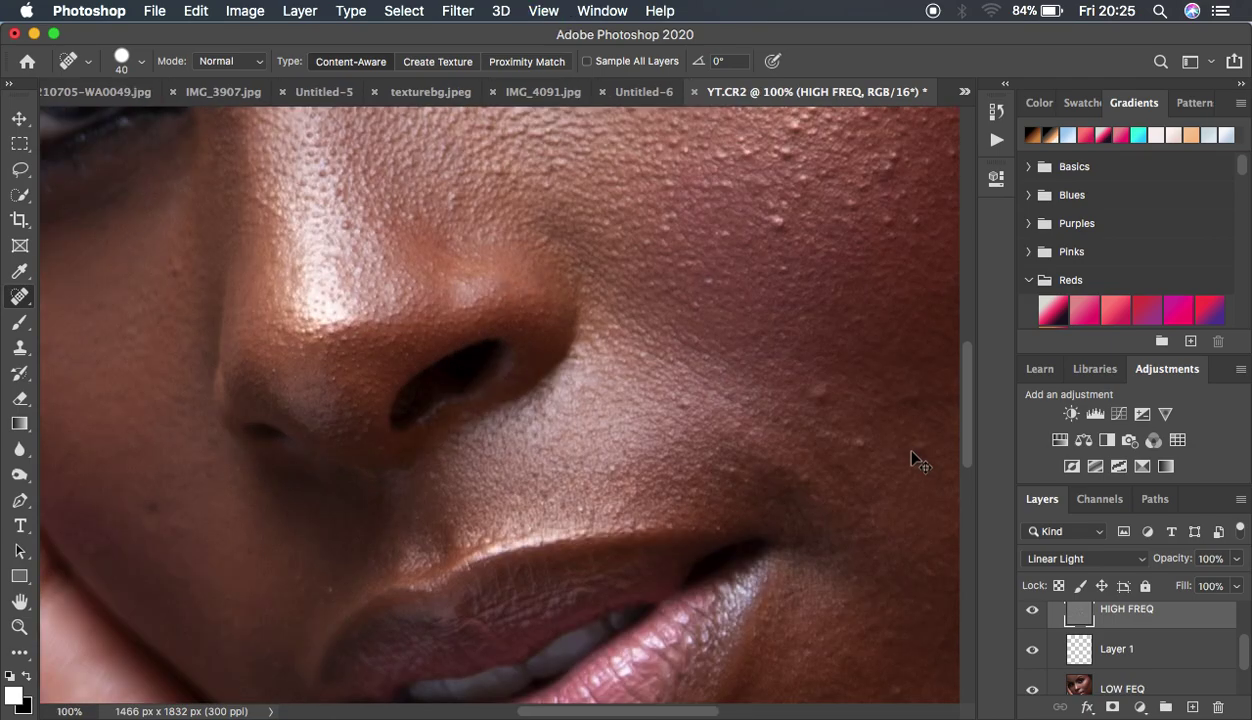
pyautogui.press('space')
pyautogui.moveTo(861, 257); pyautogui.dragTo(573, 369)
pyautogui.moveTo(675, 252); pyautogui.dragTo(654, 391)
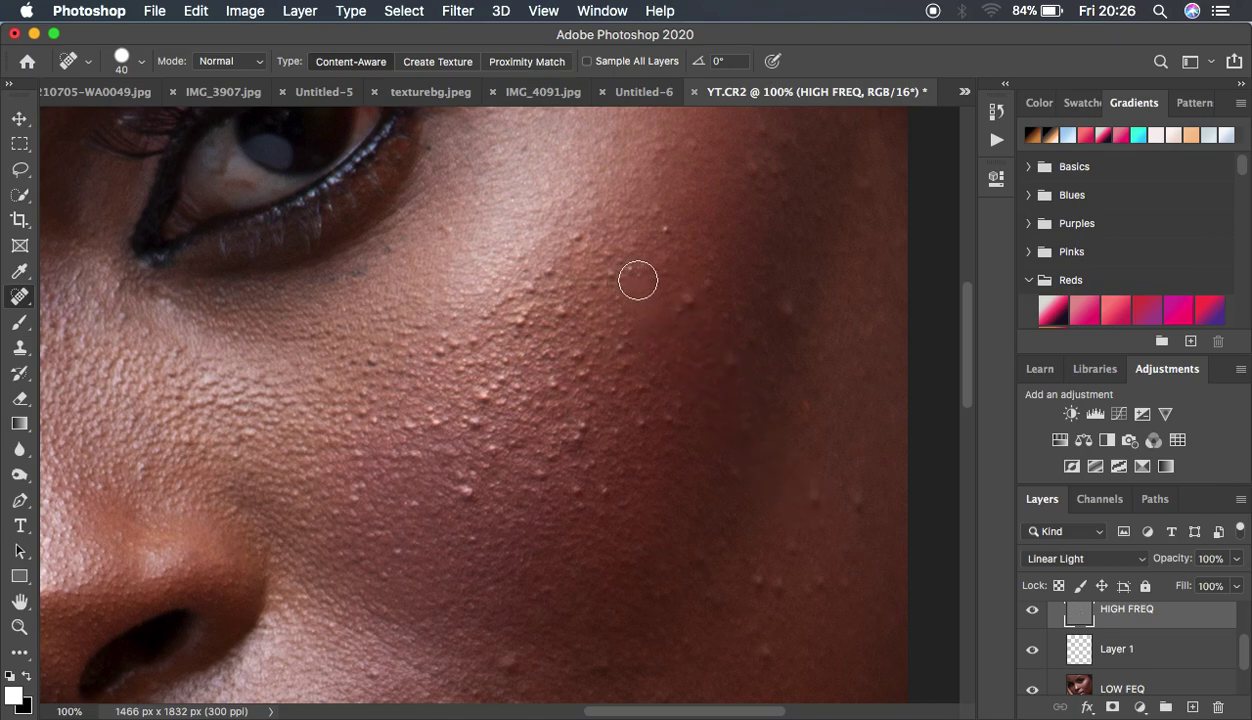
pyautogui.click(693, 366)
# - Undo back to monochrome and open the History panel to review recent states
pyautogui.press('super+z')
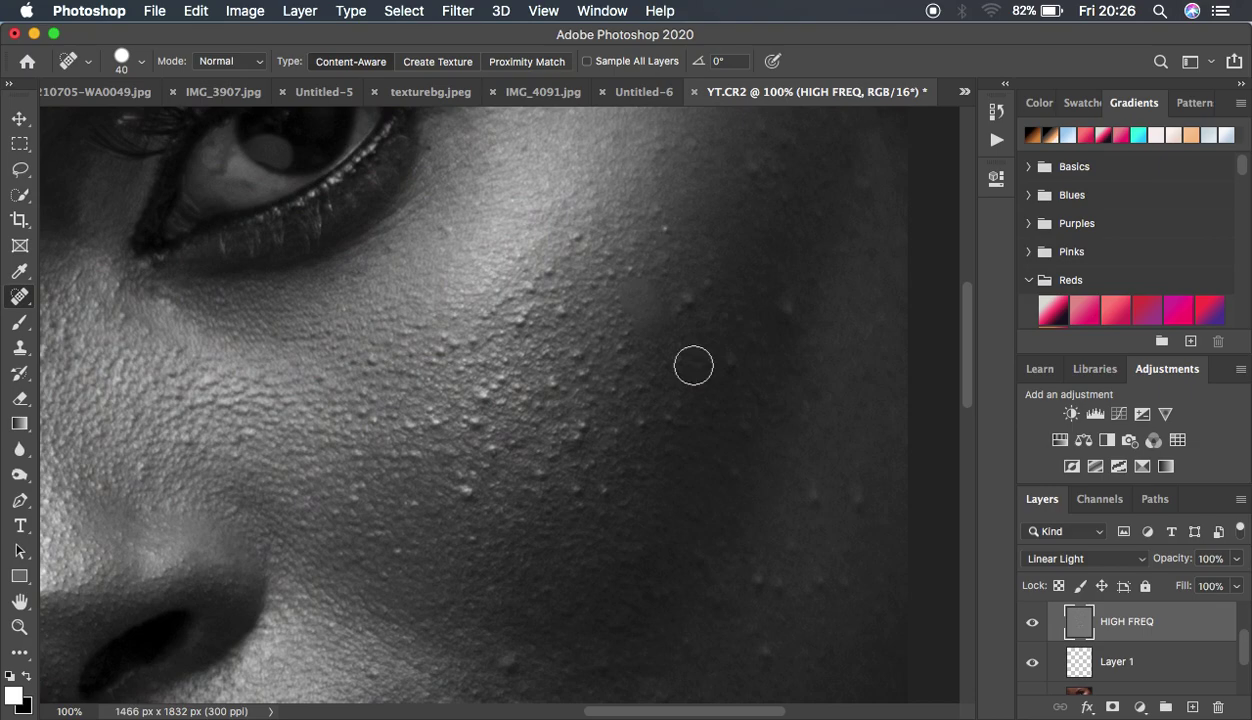
pyautogui.click(995, 118)
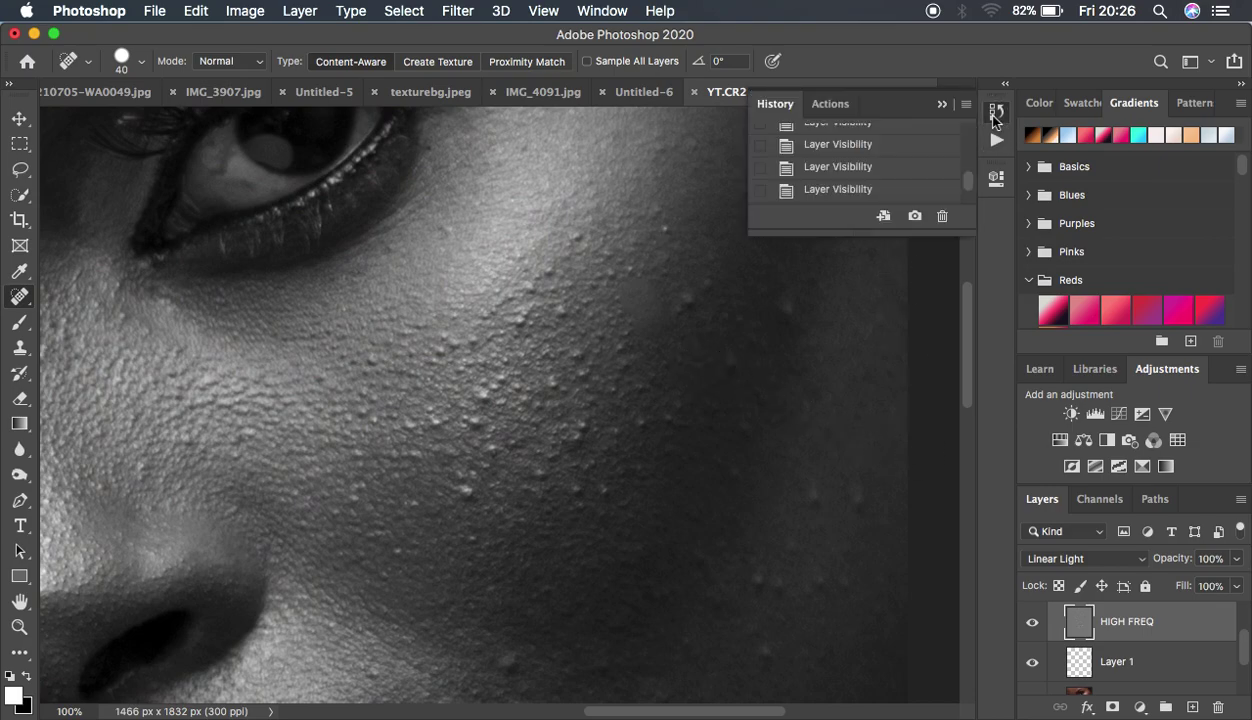
pyautogui.scroll(3, 894, 170)
pyautogui.scroll(-1, 894, 170)
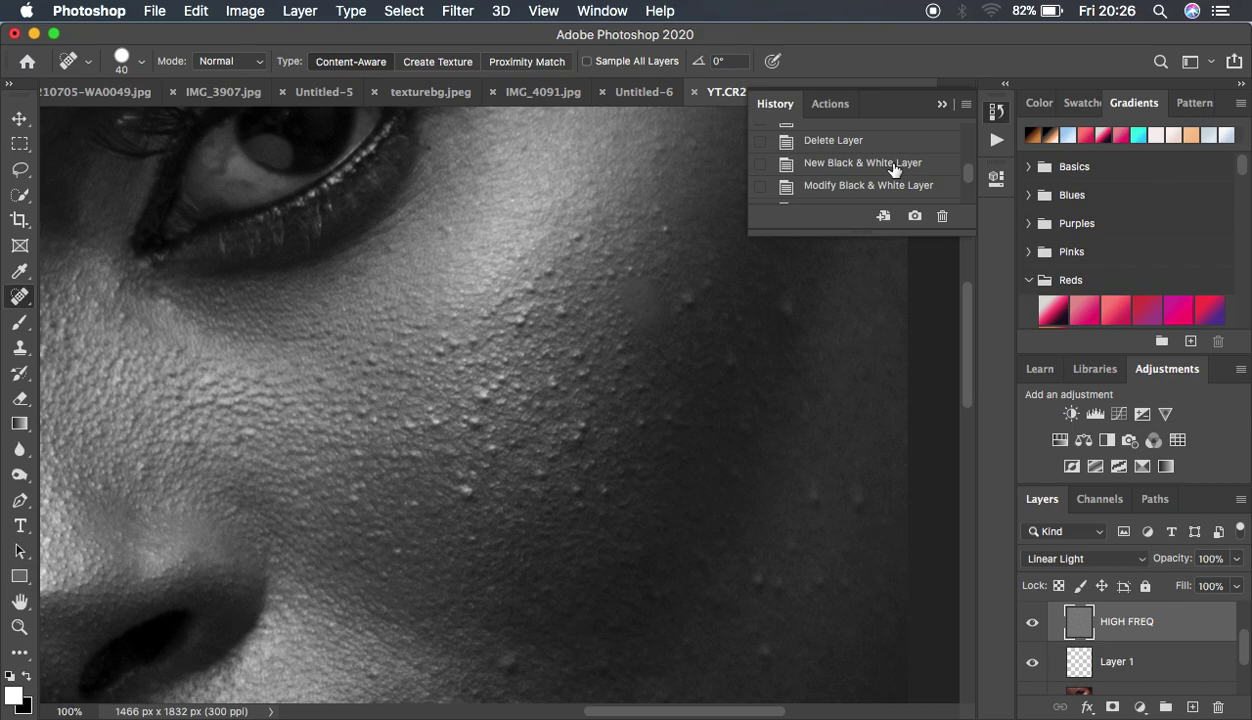
pyautogui.moveTo(963, 171); pyautogui.dragTo(968, 196)
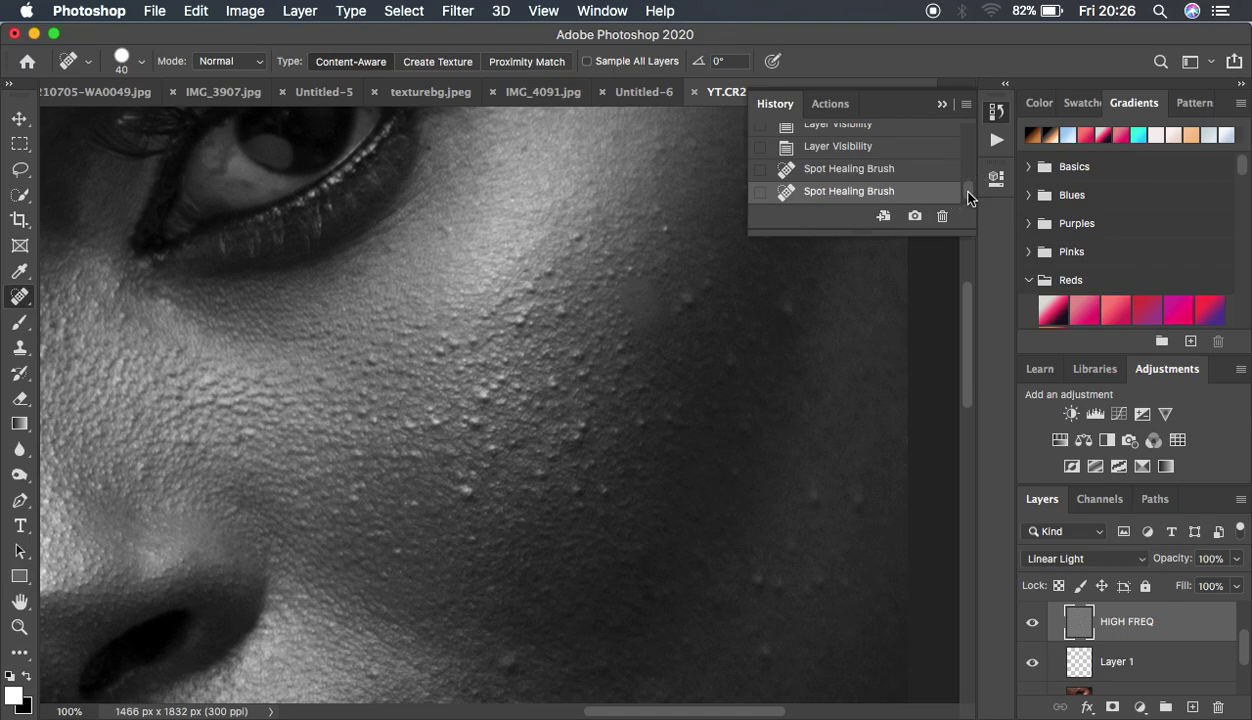
# - Revert to the Layer Visibility state before spot healing, close History, and select HIGH FREQ
pyautogui.click(852, 146)
pyautogui.click(942, 105)
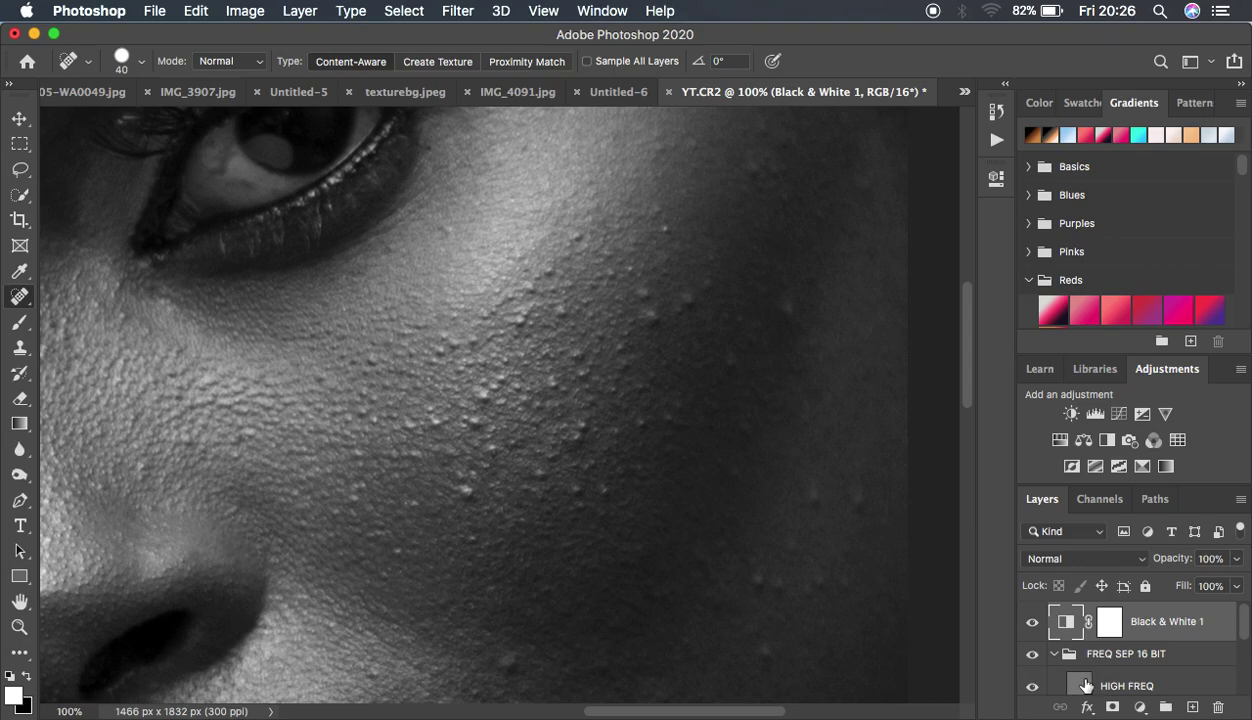
pyautogui.click(1122, 682)
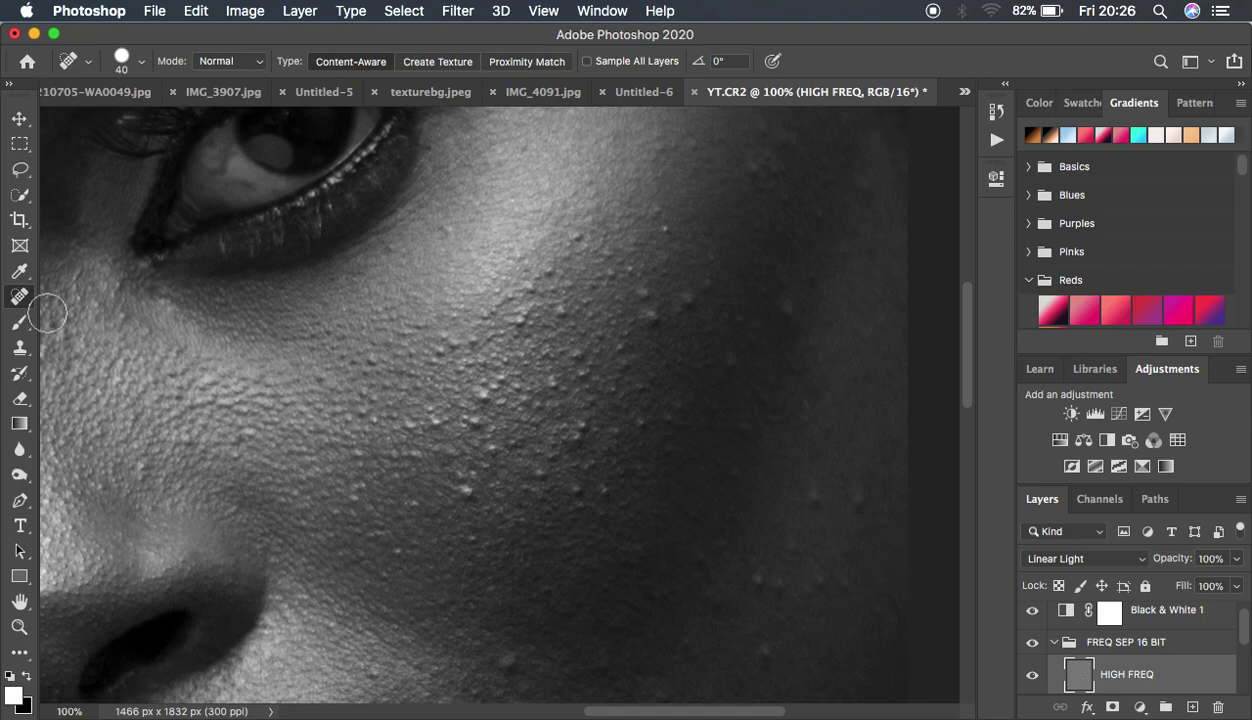
# - Switch to the Healing Brush and set its Sample option to Current Layer on HIGH FREQ
pyautogui.moveTo(25, 304); pyautogui.dragTo(100, 320)
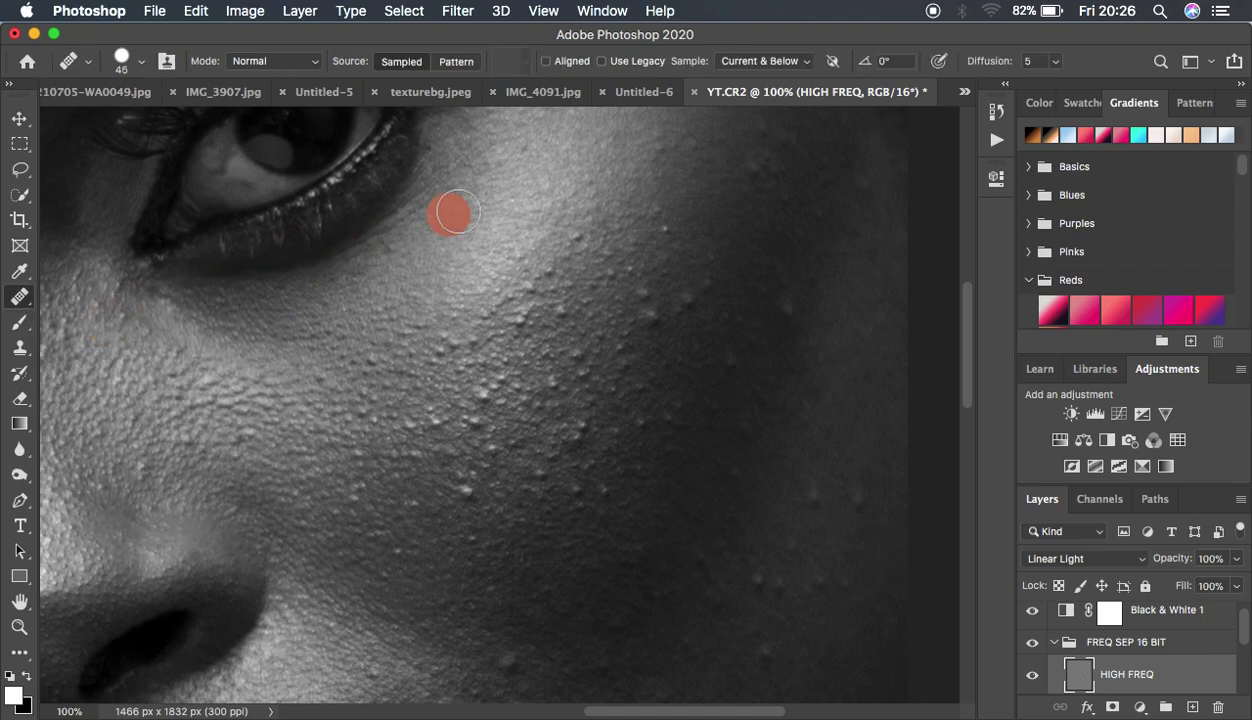
pyautogui.click(777, 62)
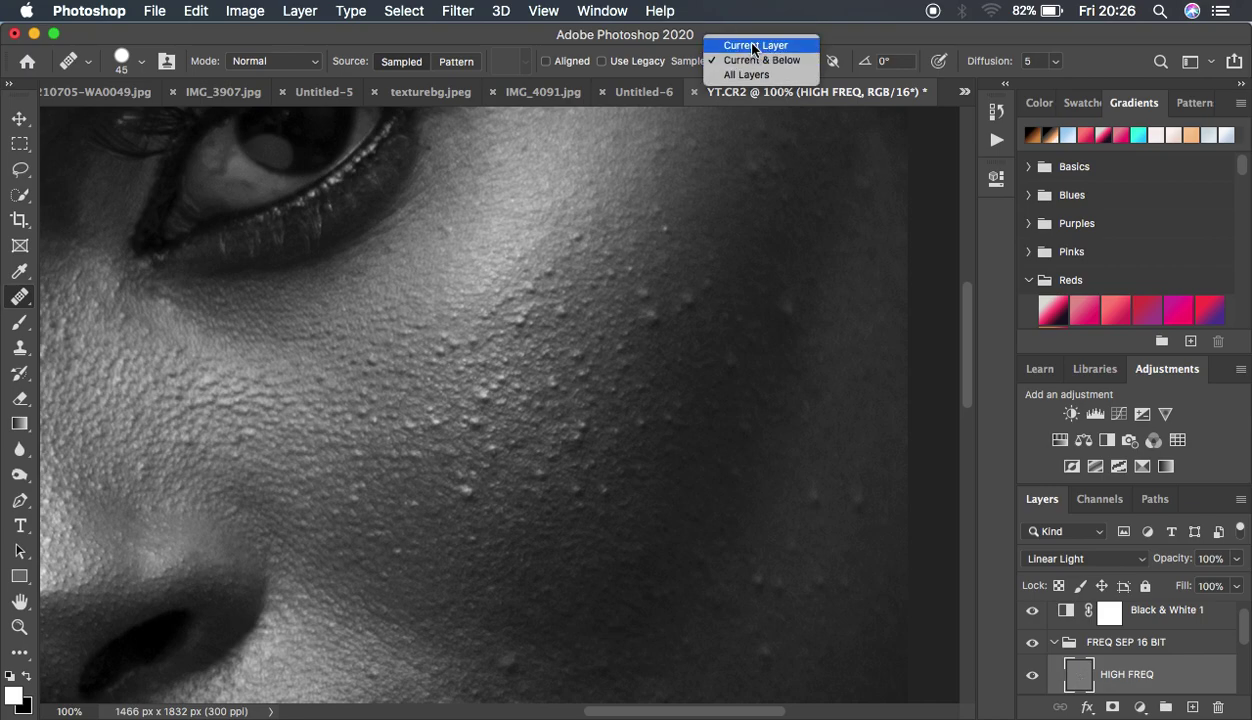
pyautogui.click(740, 45)
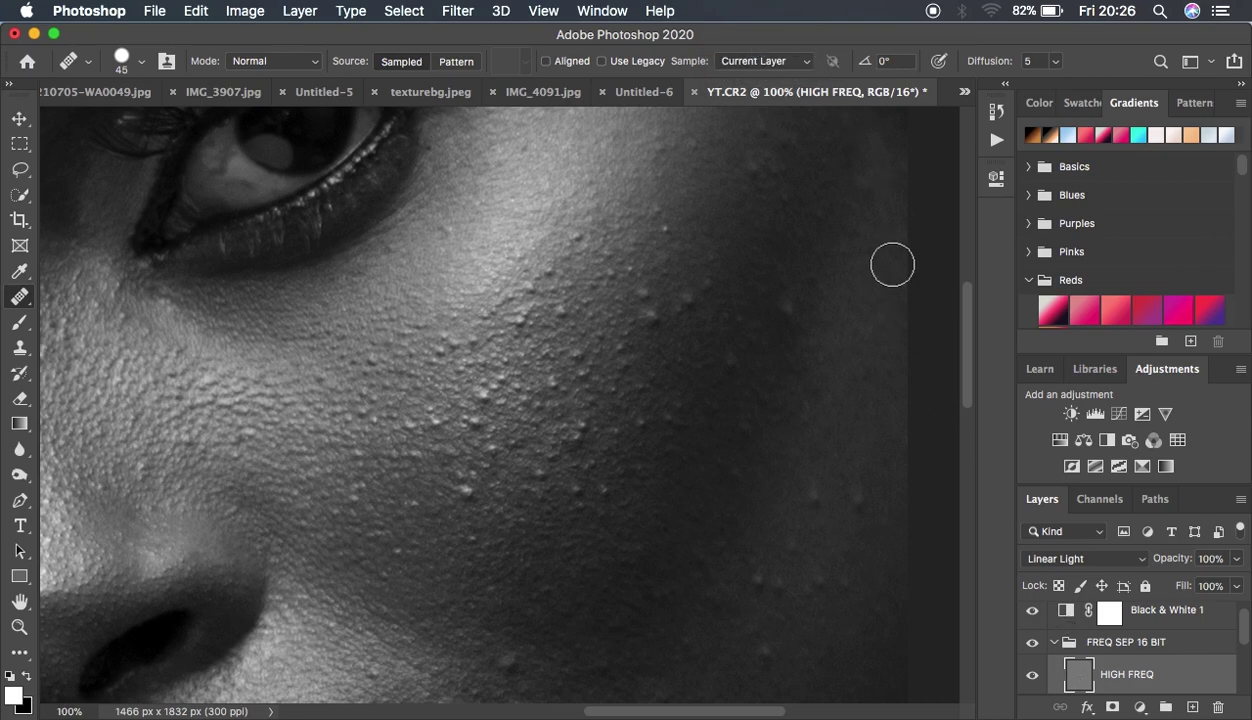
pyautogui.click(1077, 678)
pyautogui.click(752, 62)
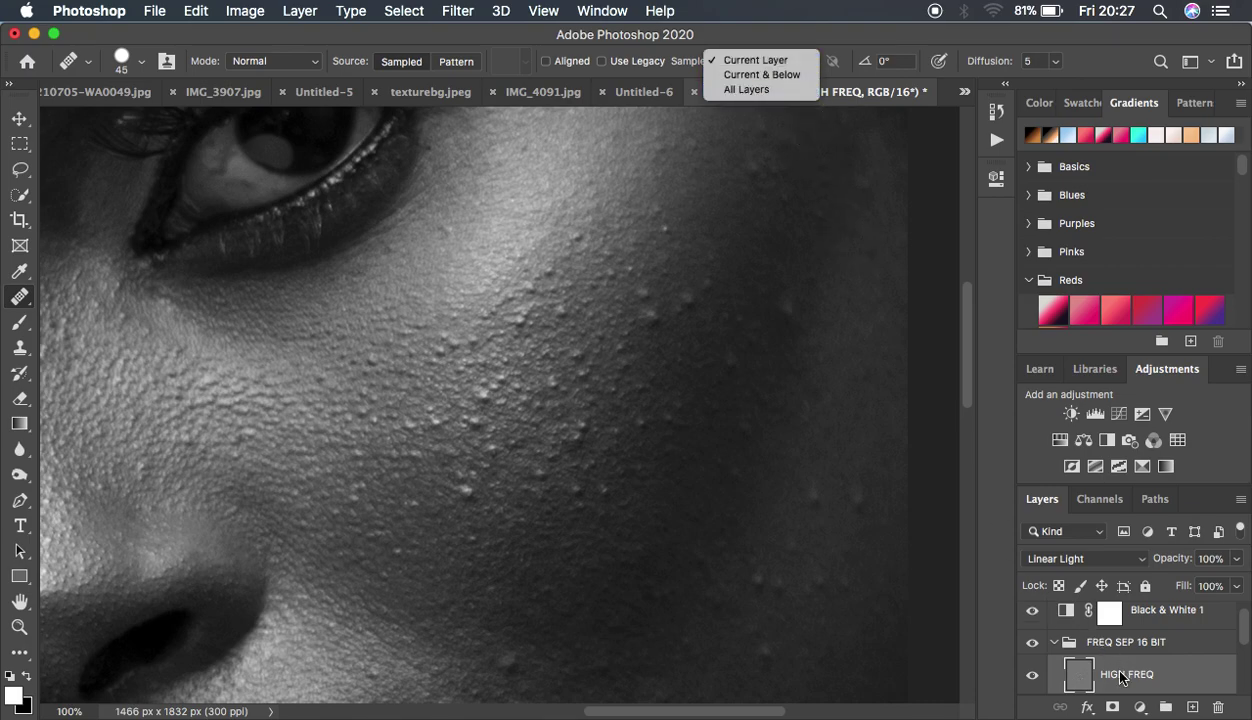
pyautogui.click(1245, 640)
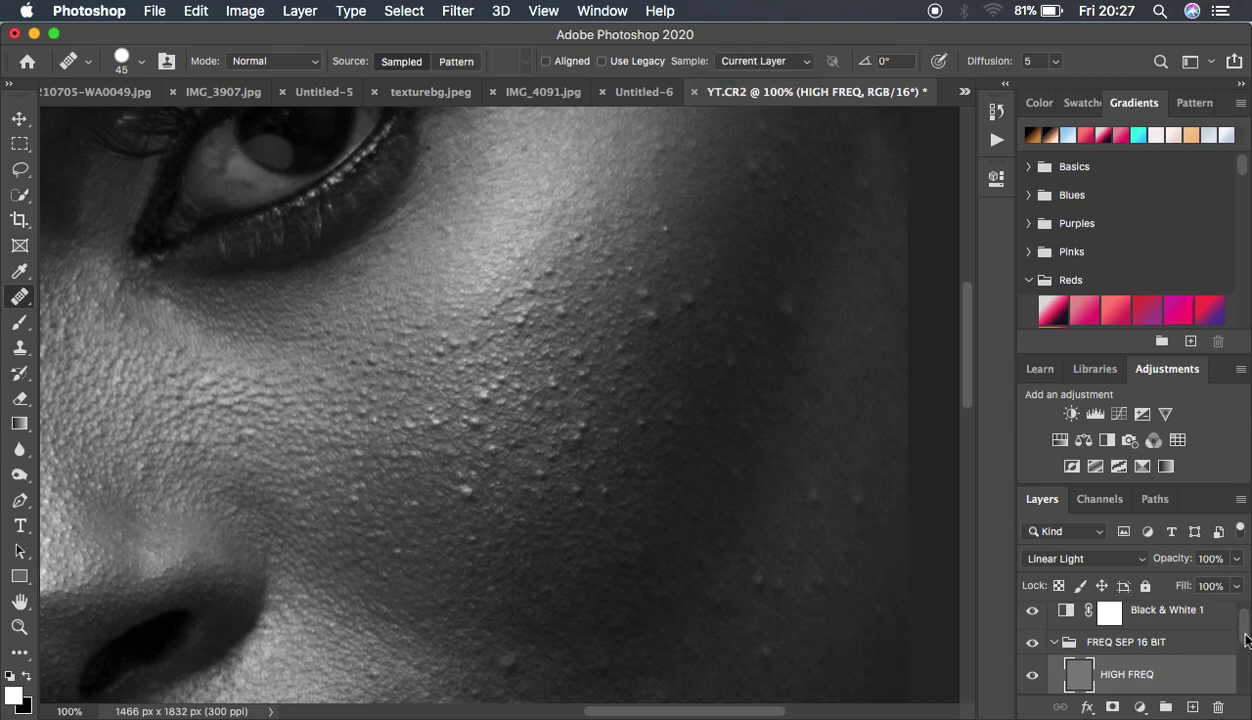
pyautogui.moveTo(1245, 640)
pyautogui.mouseDown()
pyautogui.moveTo(1245, 665)
pyautogui.moveTo(1246, 641)
pyautogui.mouseUp()
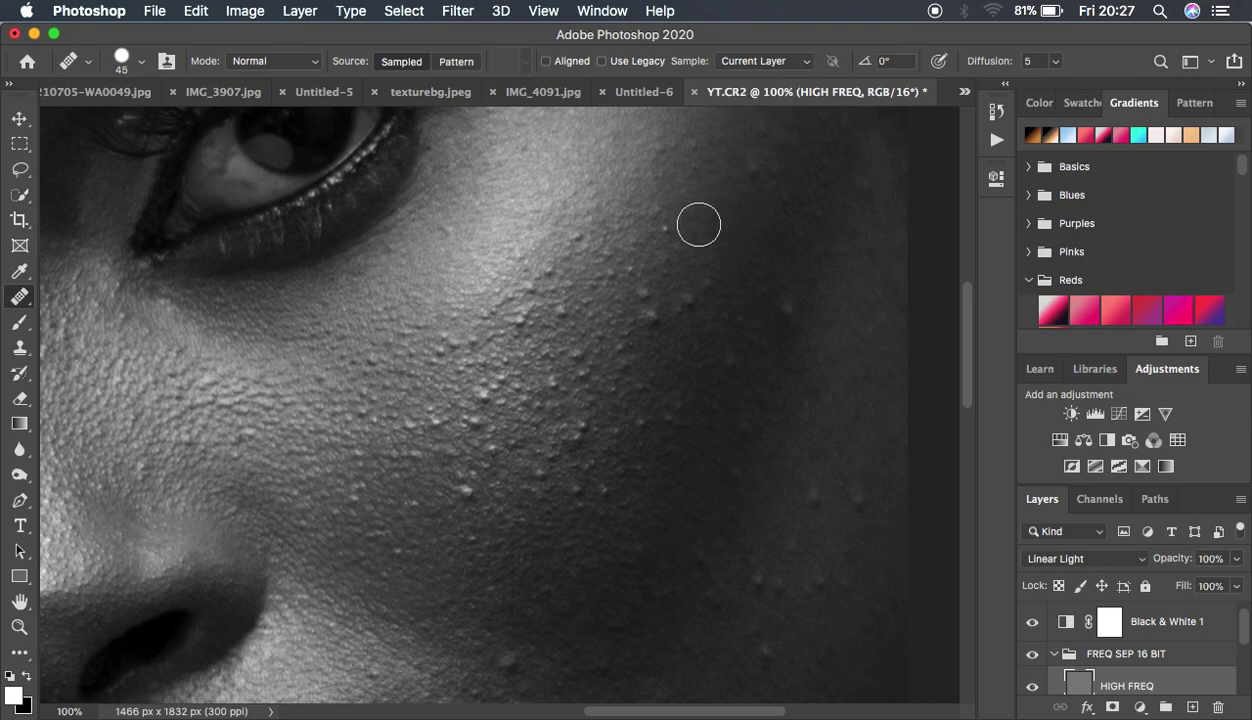
pyautogui.press('[')
pyautogui.press('[')
pyautogui.press('[')
pyautogui.press('[')
pyautogui.press(']')
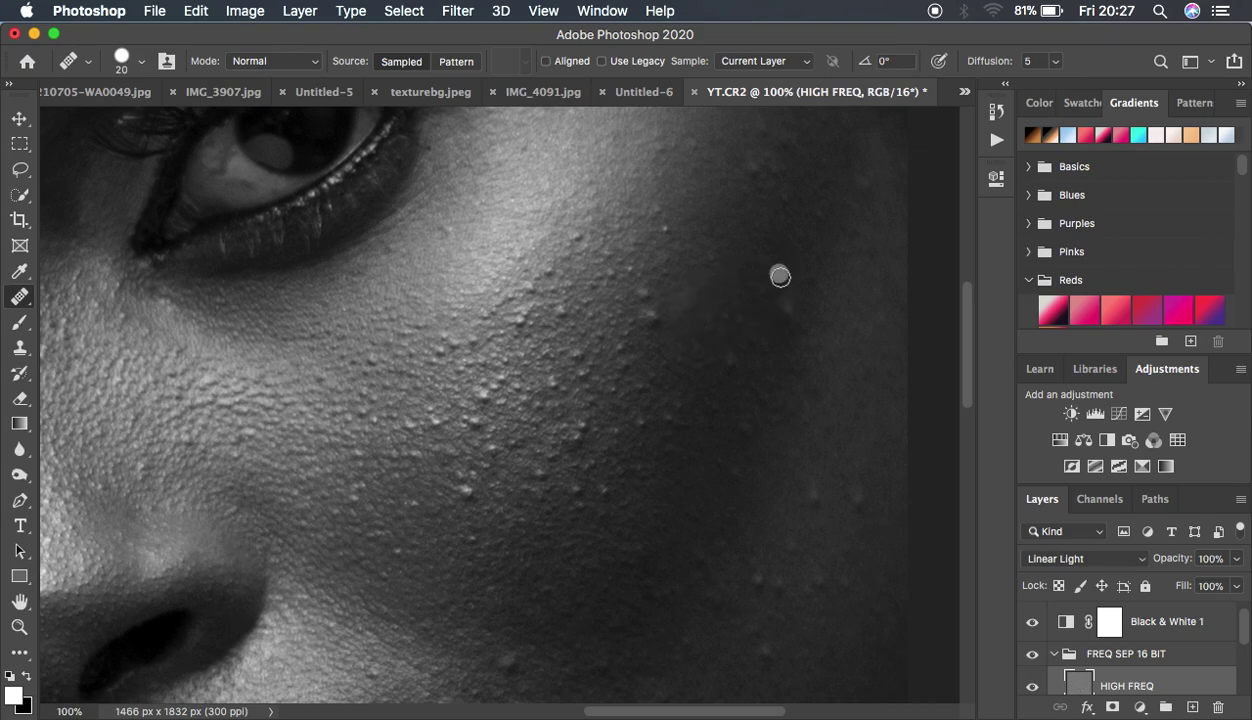
pyautogui.click(674, 221)
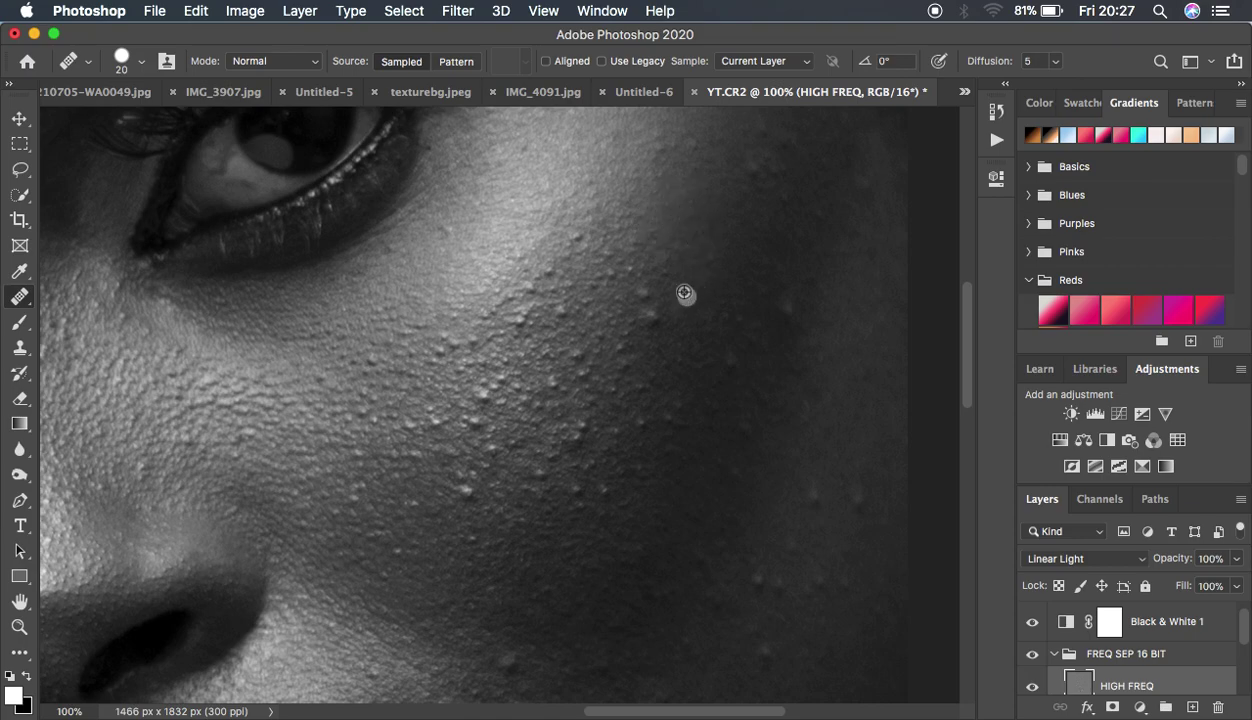
pyautogui.click(669, 258)
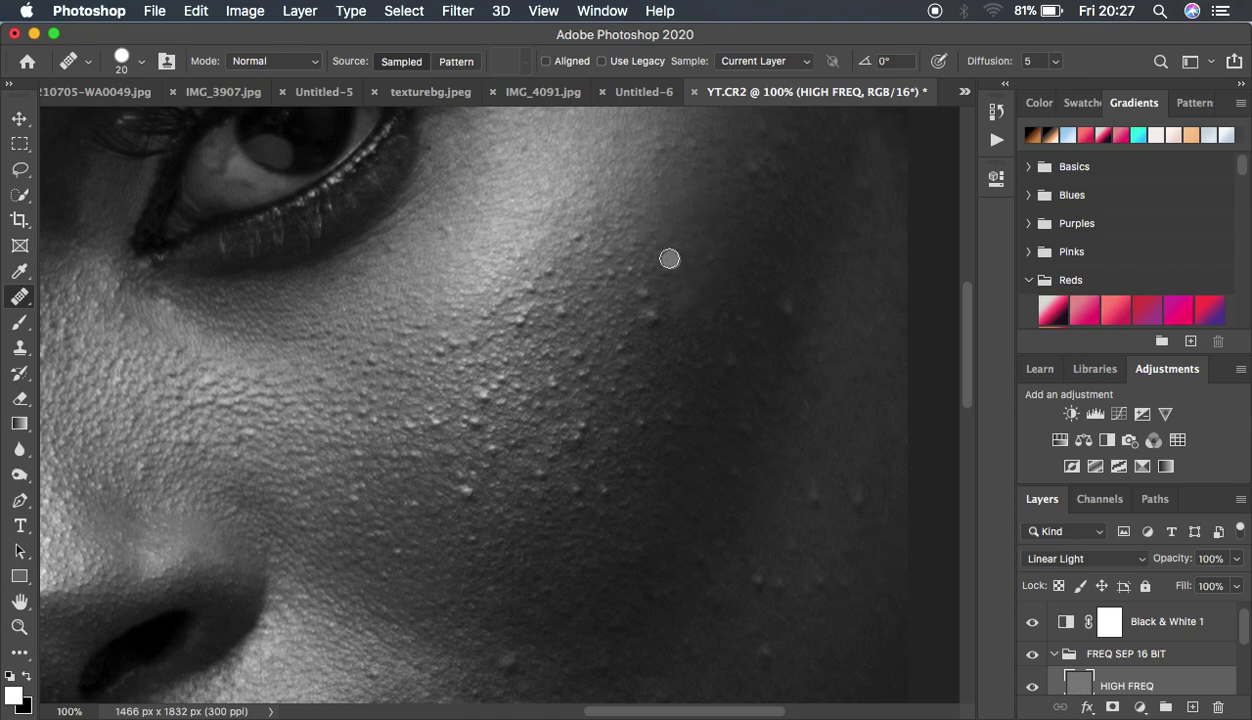
pyautogui.moveTo(649, 291); pyautogui.dragTo(661, 291)
pyautogui.click(657, 313)
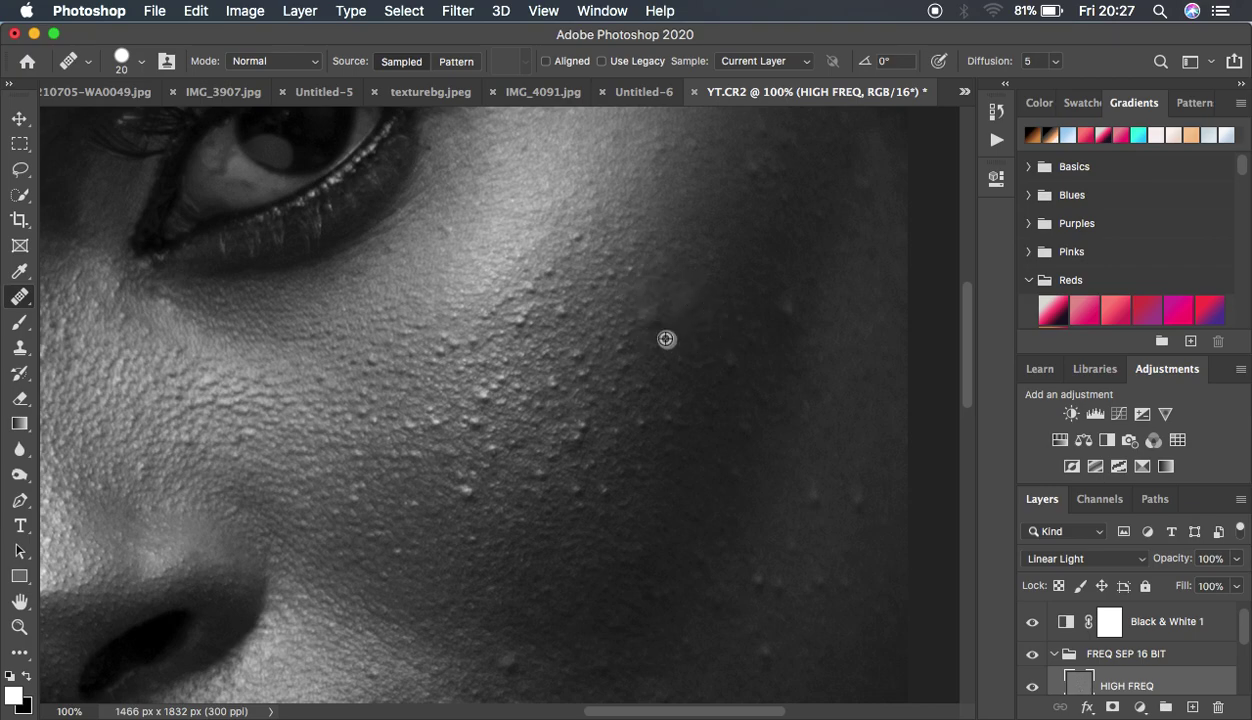
pyautogui.click(653, 324)
pyautogui.click(786, 395)
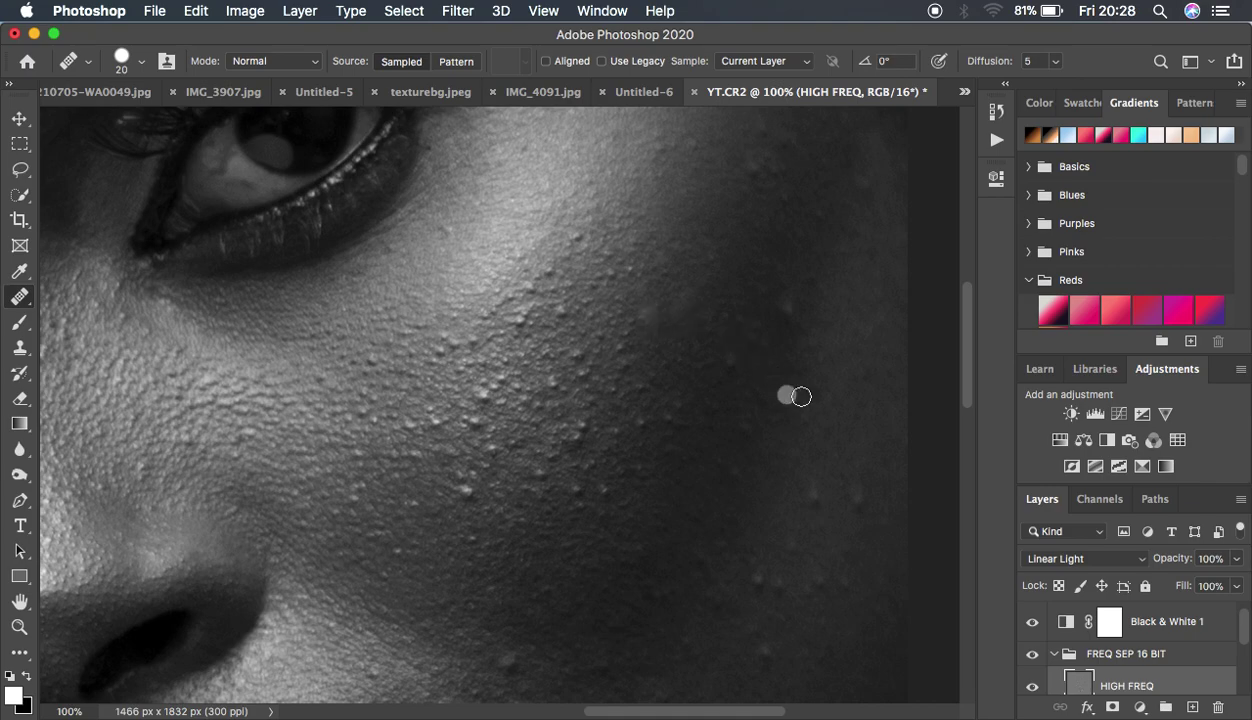
pyautogui.click(758, 405)
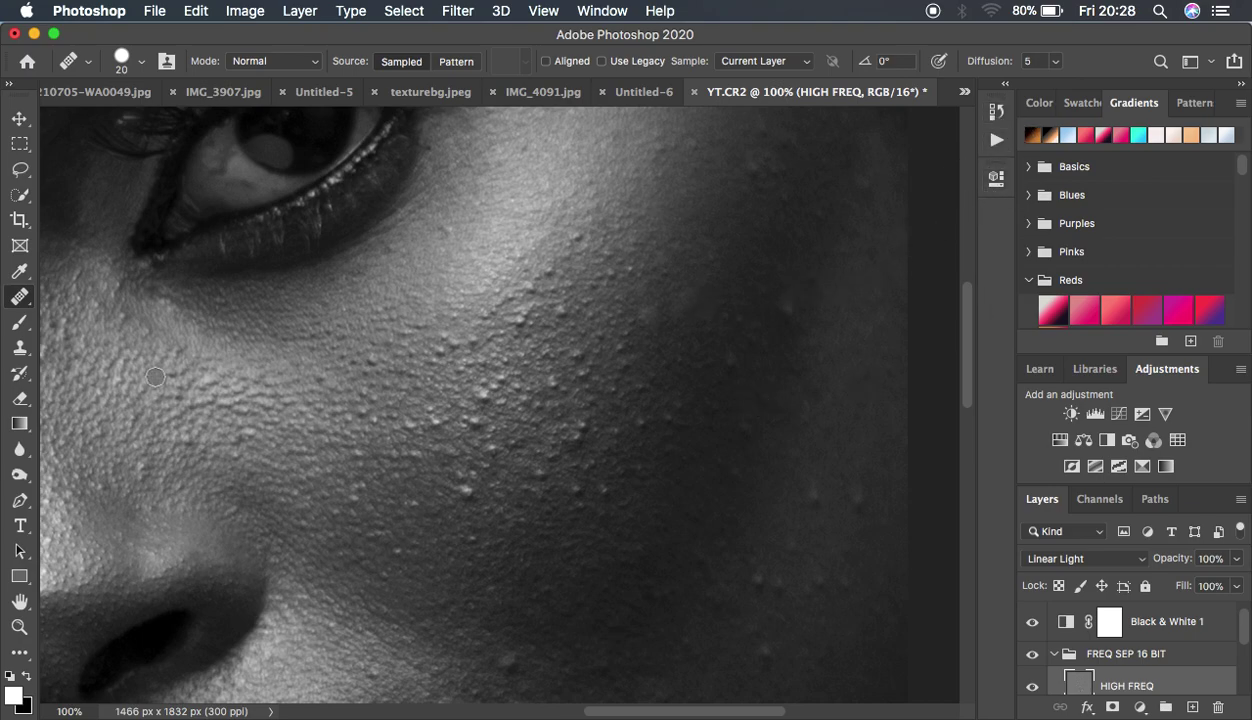
# - Switch to the Patch Tool and drag selections around cheek bumps onto clean skin
pyautogui.rightClick(24, 302)
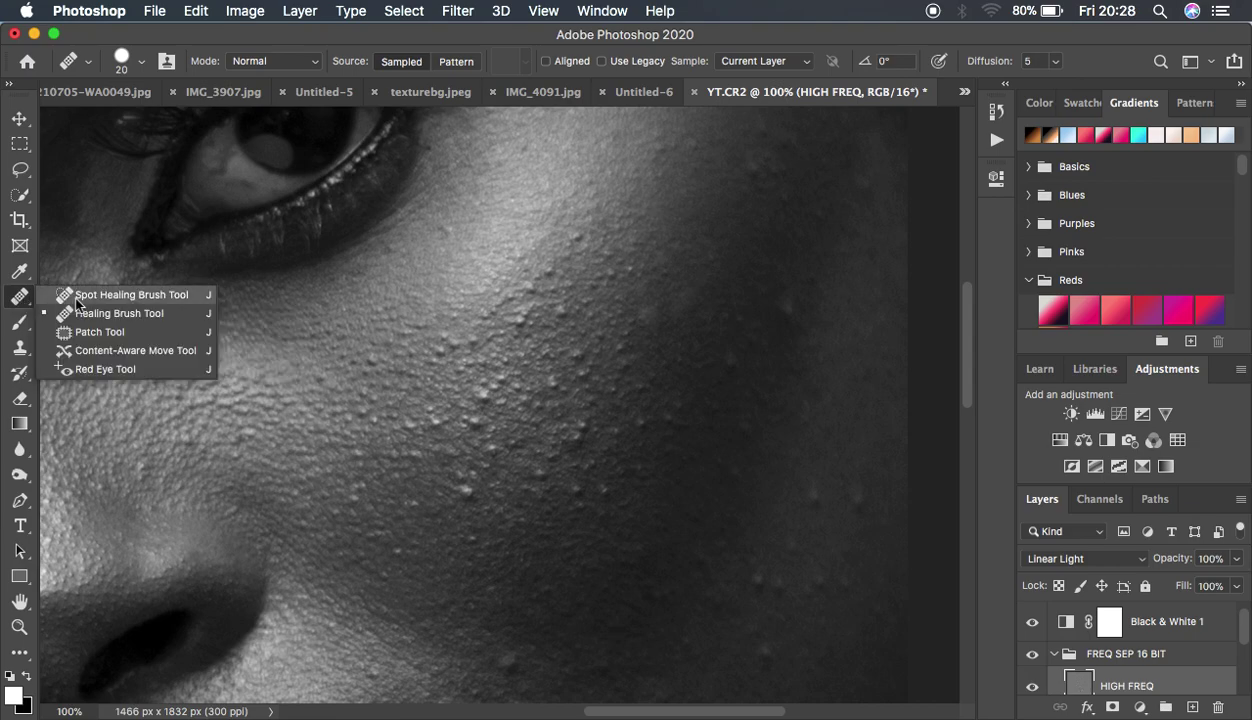
pyautogui.click(110, 340)
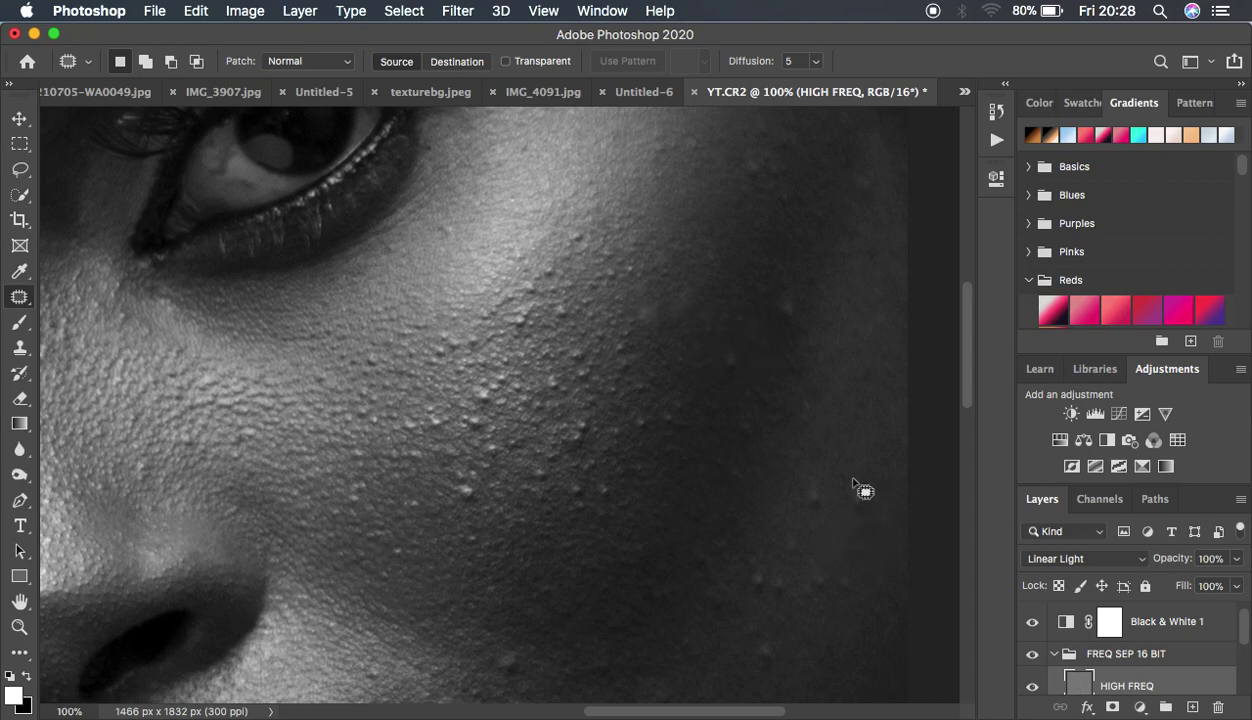
pyautogui.moveTo(853, 481)
pyautogui.mouseDown()
pyautogui.moveTo(861, 513)
pyautogui.moveTo(870, 484)
pyautogui.moveTo(860, 532)
pyautogui.moveTo(802, 497)
pyautogui.moveTo(812, 509)
pyautogui.moveTo(813, 477)
pyautogui.moveTo(808, 529)
pyautogui.moveTo(826, 493)
pyautogui.moveTo(834, 518)
pyautogui.moveTo(841, 464)
pyautogui.moveTo(829, 480)
pyautogui.moveTo(839, 494)
pyautogui.moveTo(853, 467)
pyautogui.moveTo(845, 518)
pyautogui.mouseUp()
pyautogui.moveTo(574, 229)
pyautogui.mouseDown()
pyautogui.moveTo(573, 251)
pyautogui.moveTo(598, 243)
pyautogui.moveTo(581, 240)
pyautogui.moveTo(606, 218)
pyautogui.mouseUp()
pyautogui.moveTo(461, 482)
pyautogui.mouseDown()
pyautogui.moveTo(458, 495)
pyautogui.moveTo(471, 477)
pyautogui.moveTo(475, 503)
pyautogui.moveTo(447, 506)
pyautogui.mouseUp()
# - Take the Clone Stamp at 100% zoom with a roughly 40 px brush and clone over a cheek spot
pyautogui.click(20, 348)
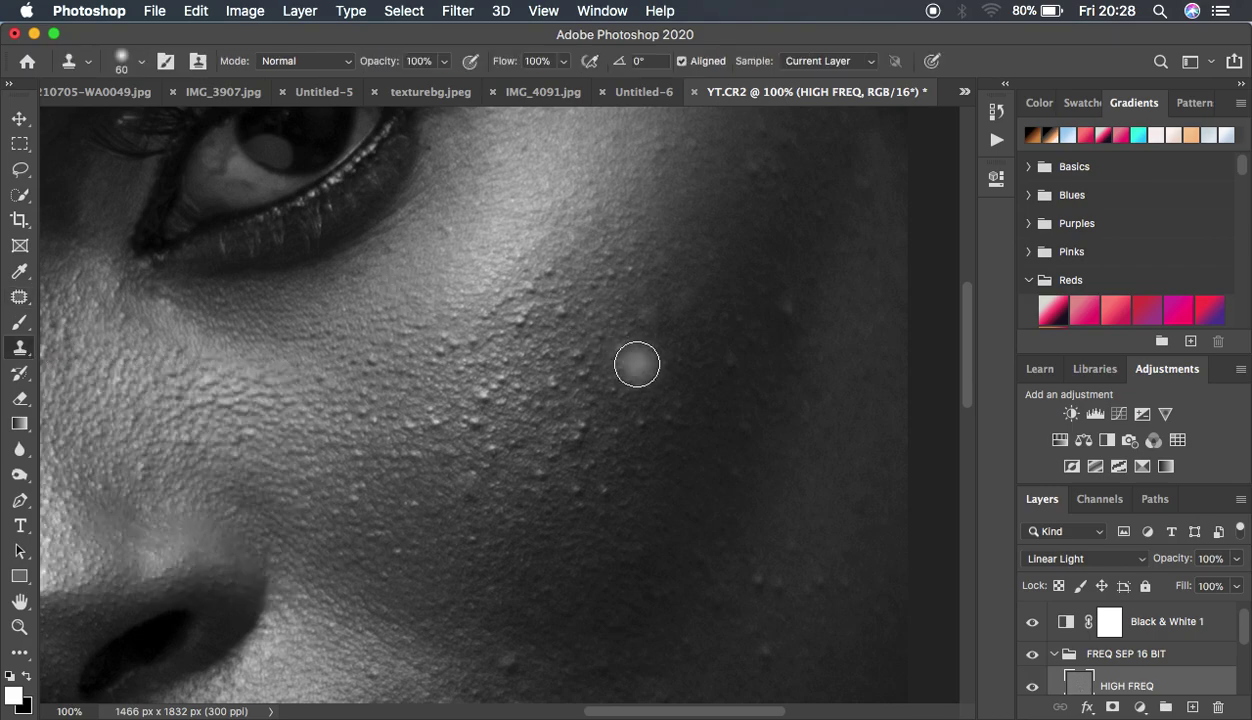
pyautogui.hotkey('ctrl', '-')
pyautogui.hotkey('ctrl', '-')
pyautogui.hotkey('ctrl', '-')
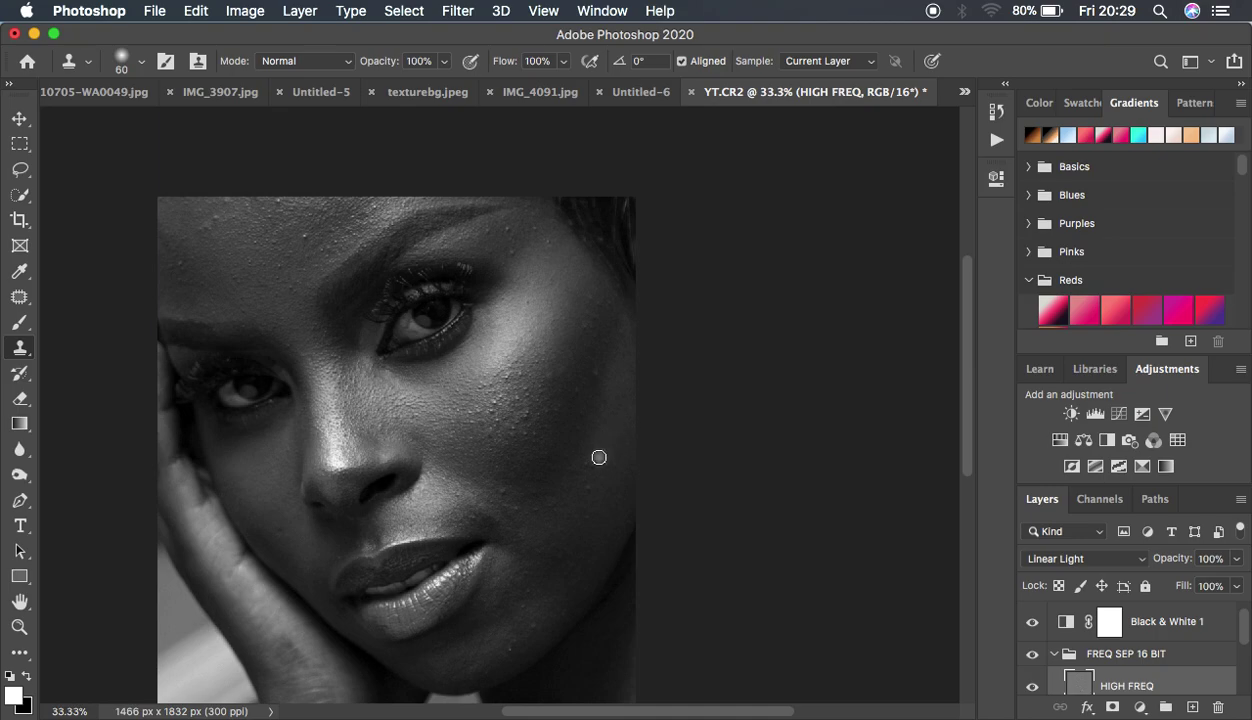
pyautogui.hotkey('ctrl', '+')
pyautogui.hotkey('ctrl', '+')
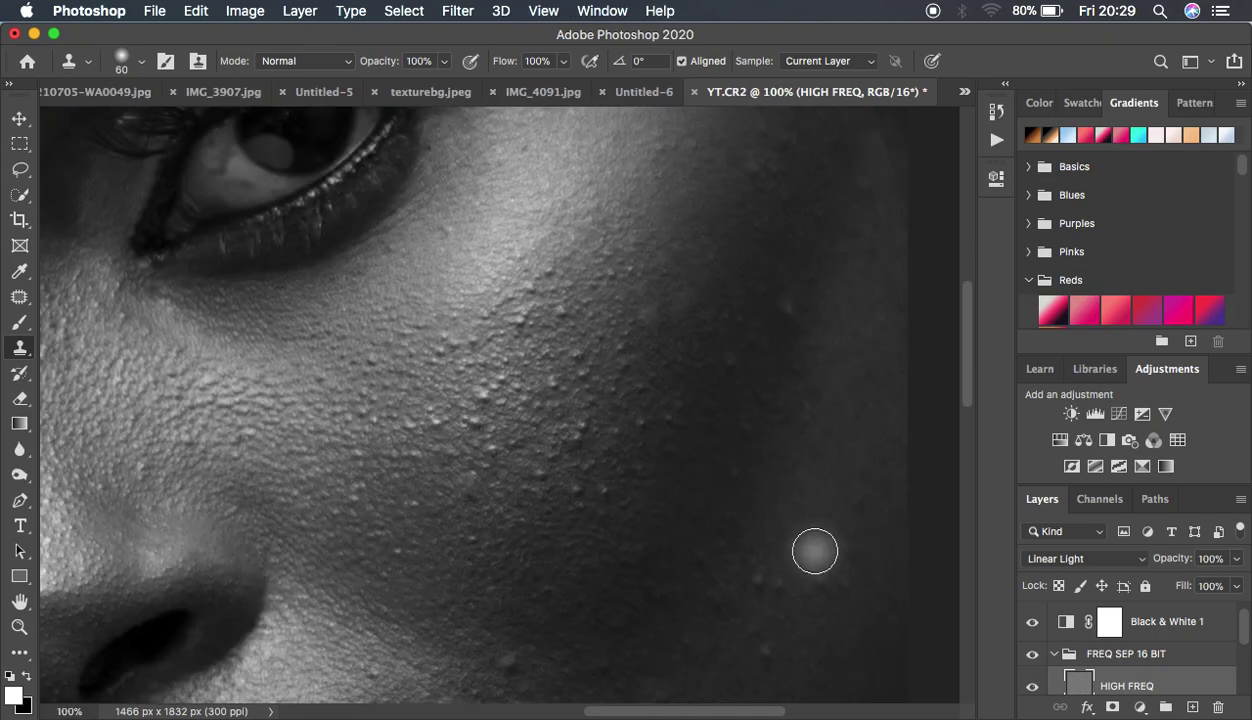
pyautogui.press('[')
pyautogui.press('[')
pyautogui.press('[')
pyautogui.press('[')
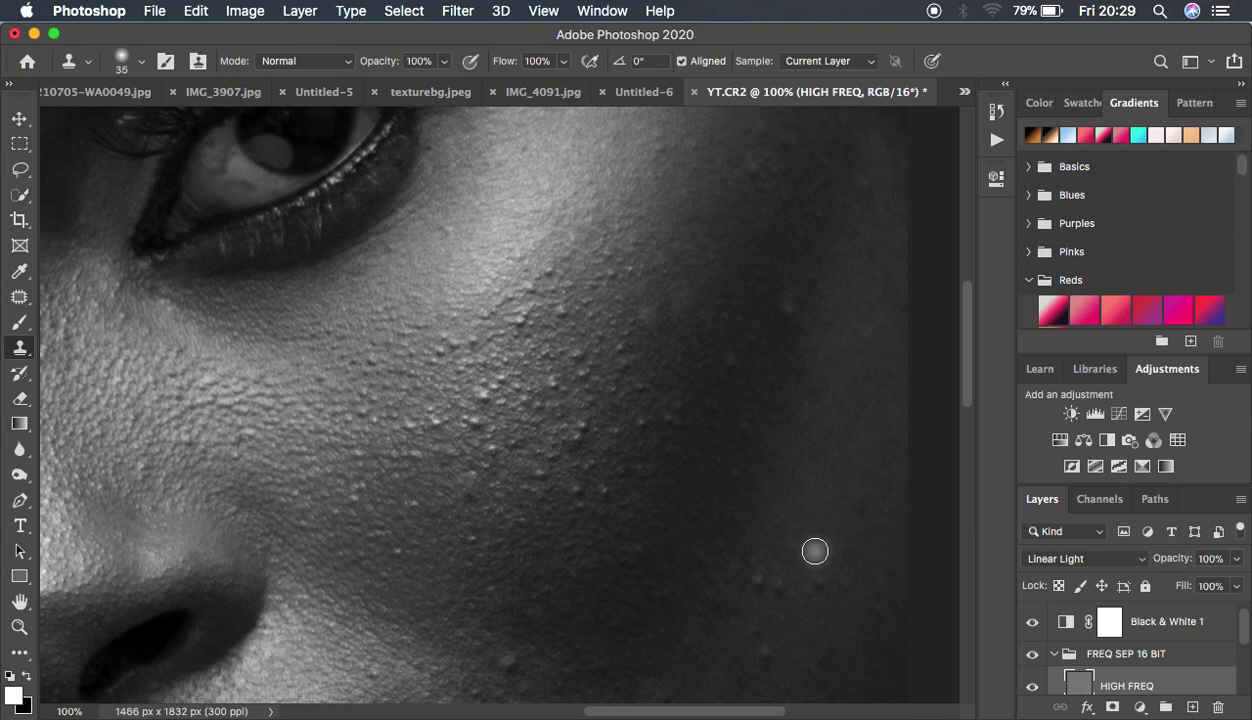
pyautogui.press(']')
pyautogui.press(']')
pyautogui.press(']')
pyautogui.click(795, 618)
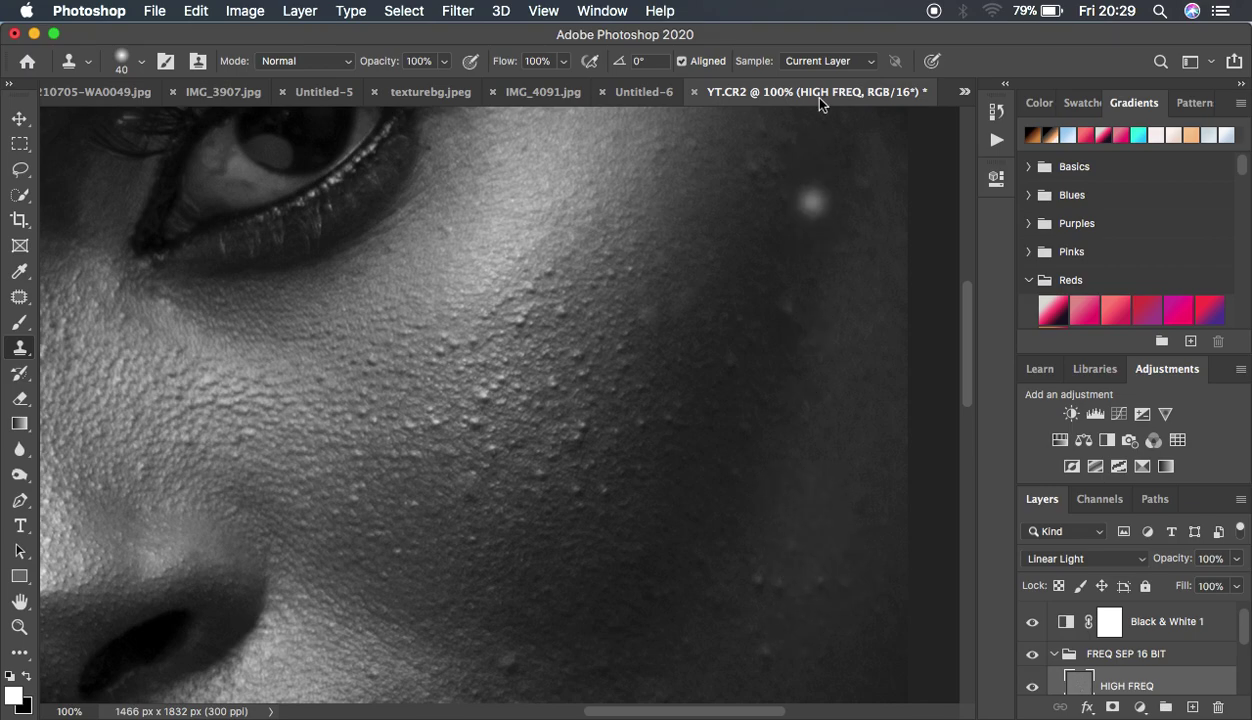
# - Keep Sample on Current Layer, shrink the brush to 35 px, and set a clean-skin clone source
pyautogui.click(821, 60)
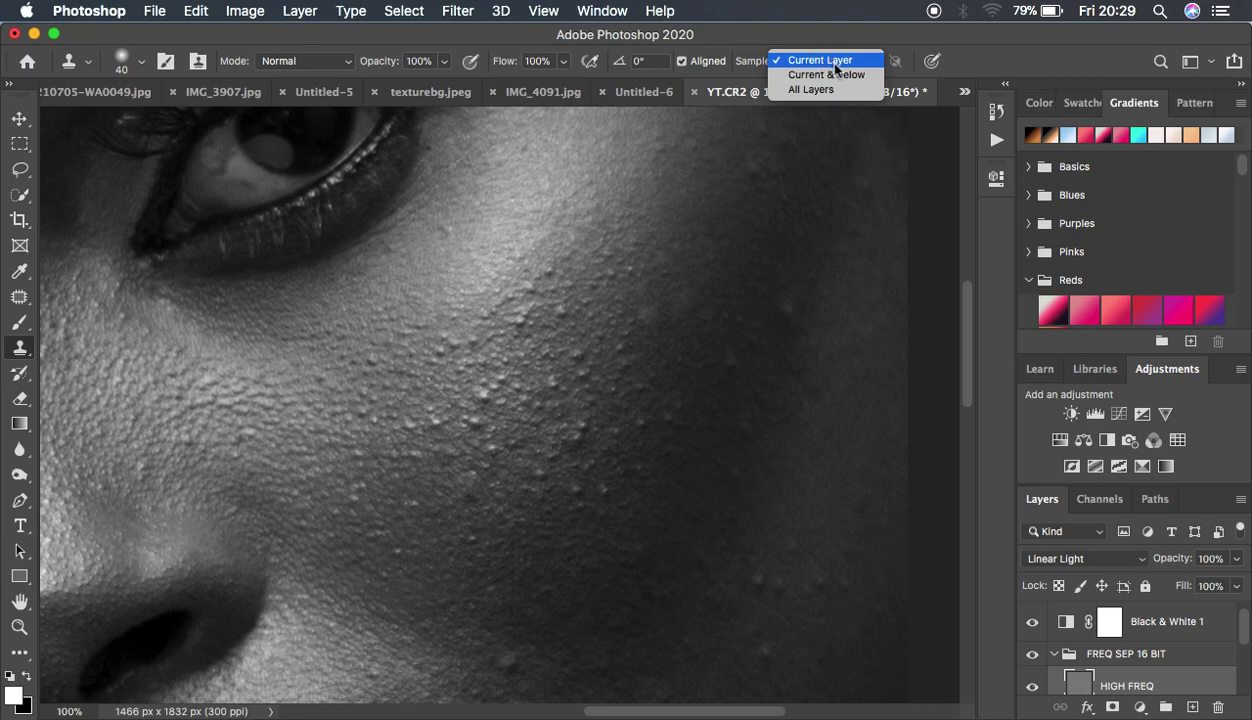
pyautogui.click(805, 60)
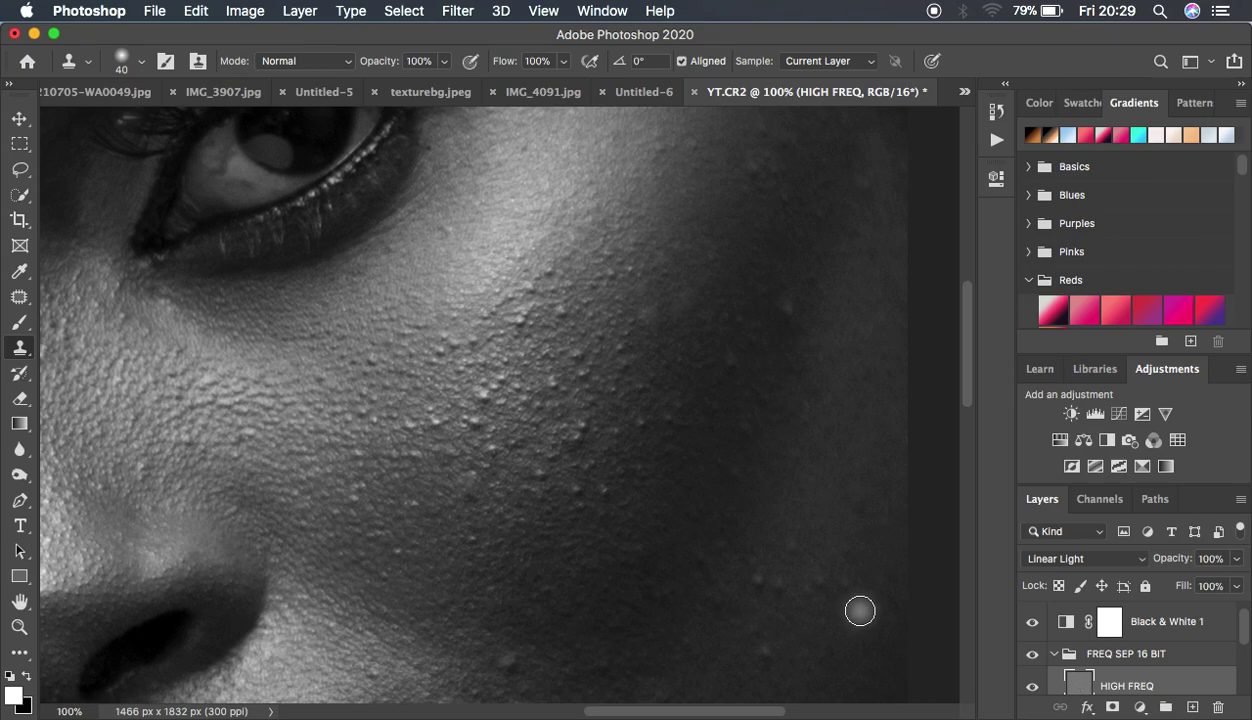
pyautogui.press('[')
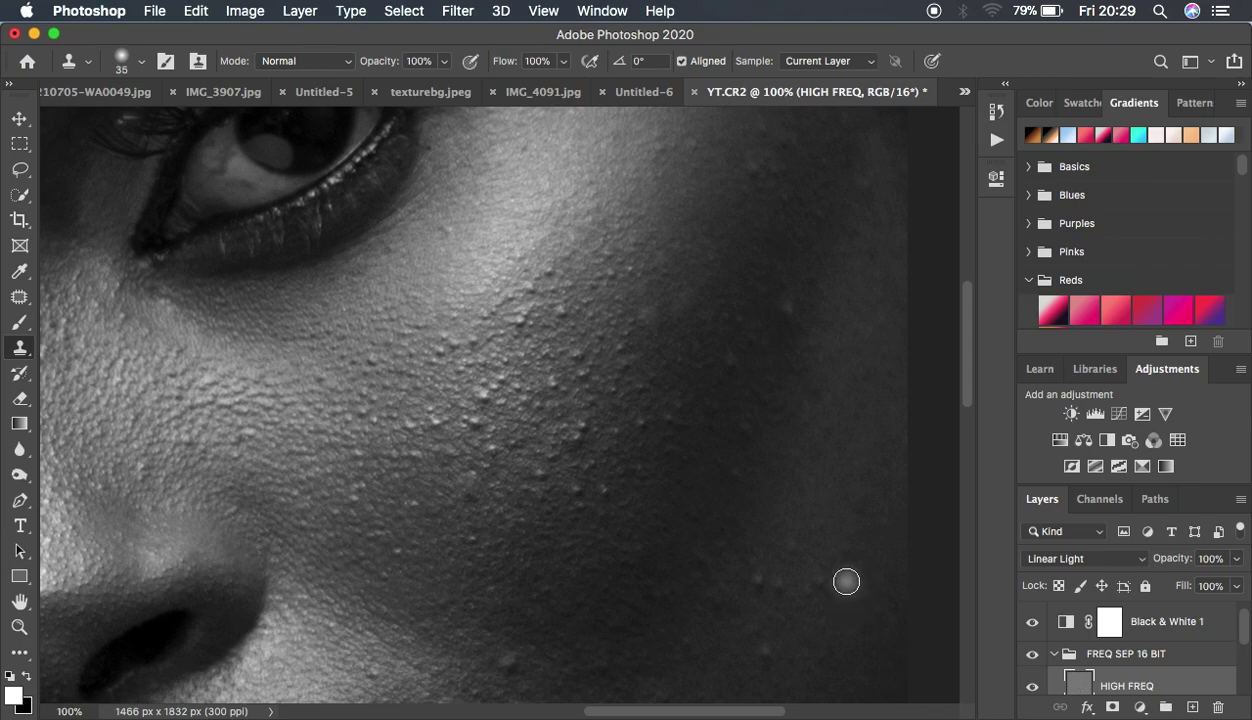
pyautogui.keyDown('alt'); pyautogui.click(845, 609); pyautogui.keyUp('alt')
pyautogui.click(823, 586)
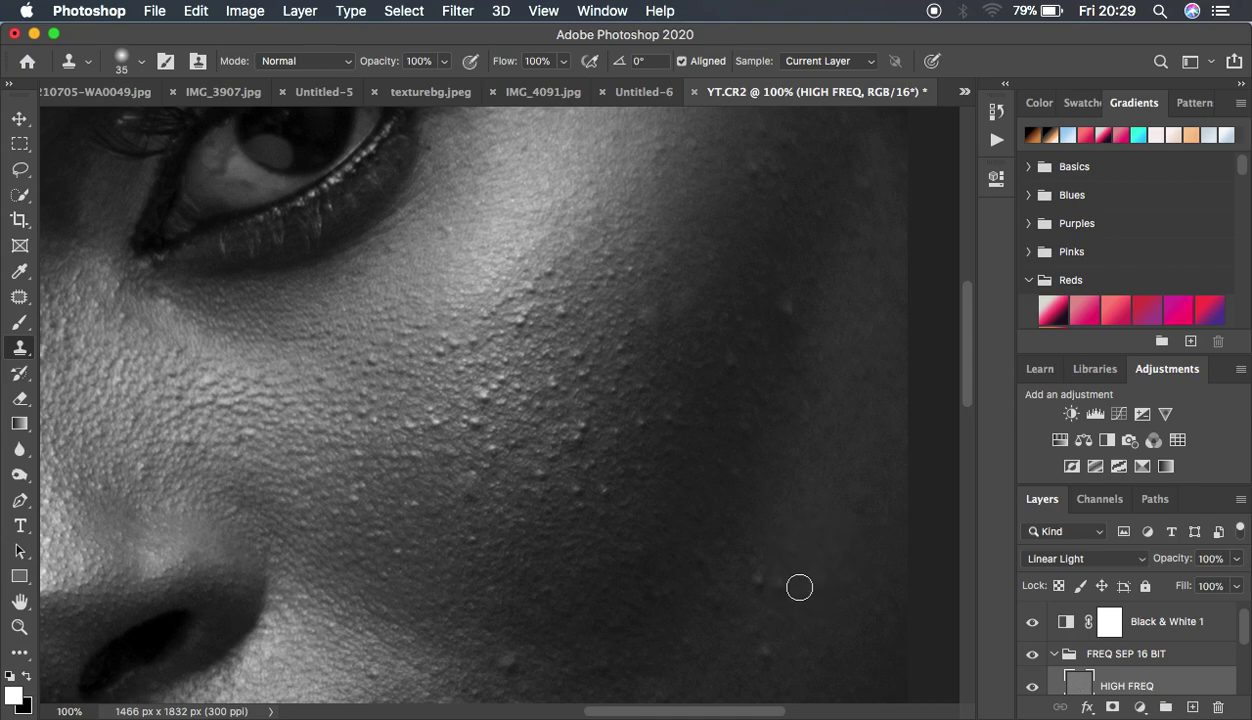
# - Clone clean texture over the bumps on the shadowed cheek, resampling clean skin between strokes
pyautogui.click(756, 580)
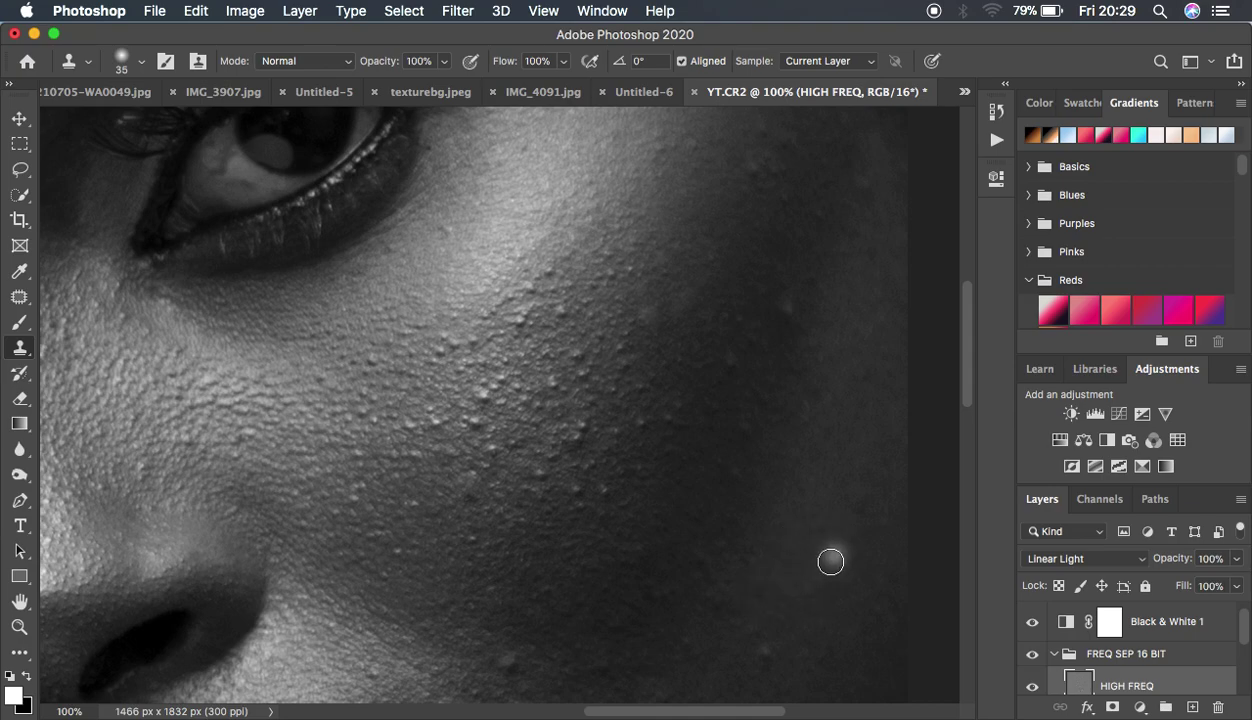
pyautogui.click(637, 520)
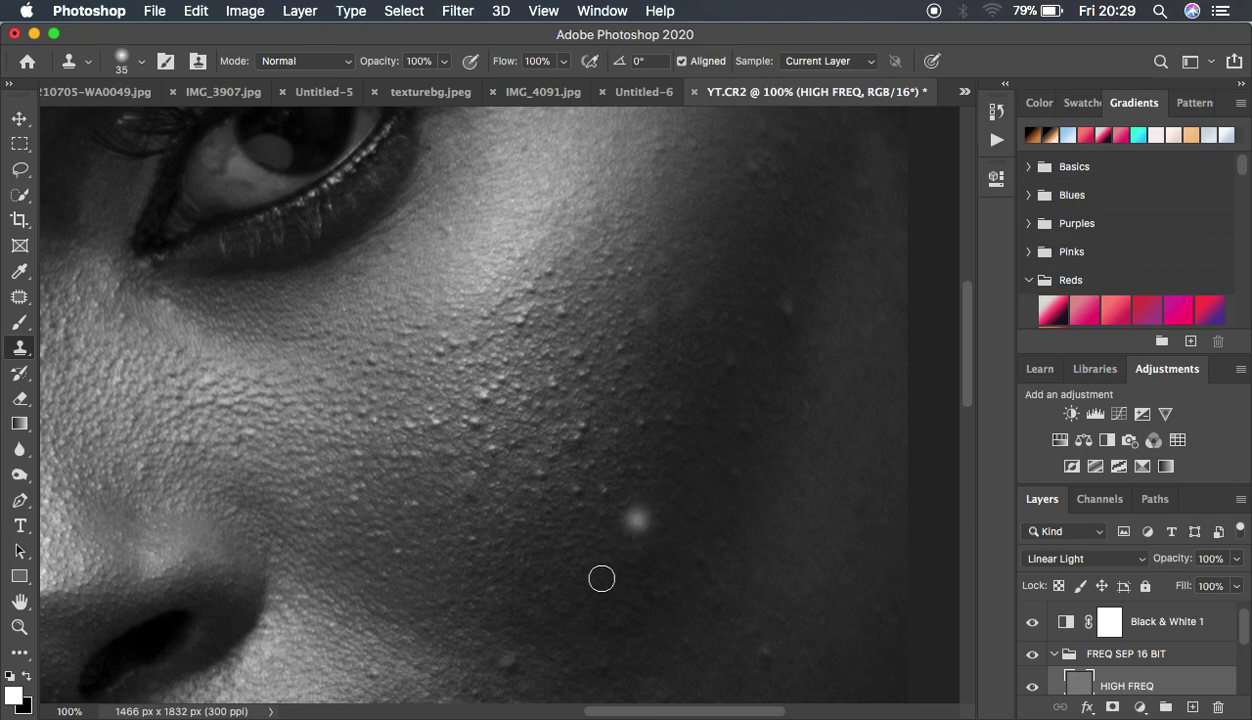
pyautogui.keyDown('alt'); pyautogui.click(494, 678); pyautogui.keyUp('alt')
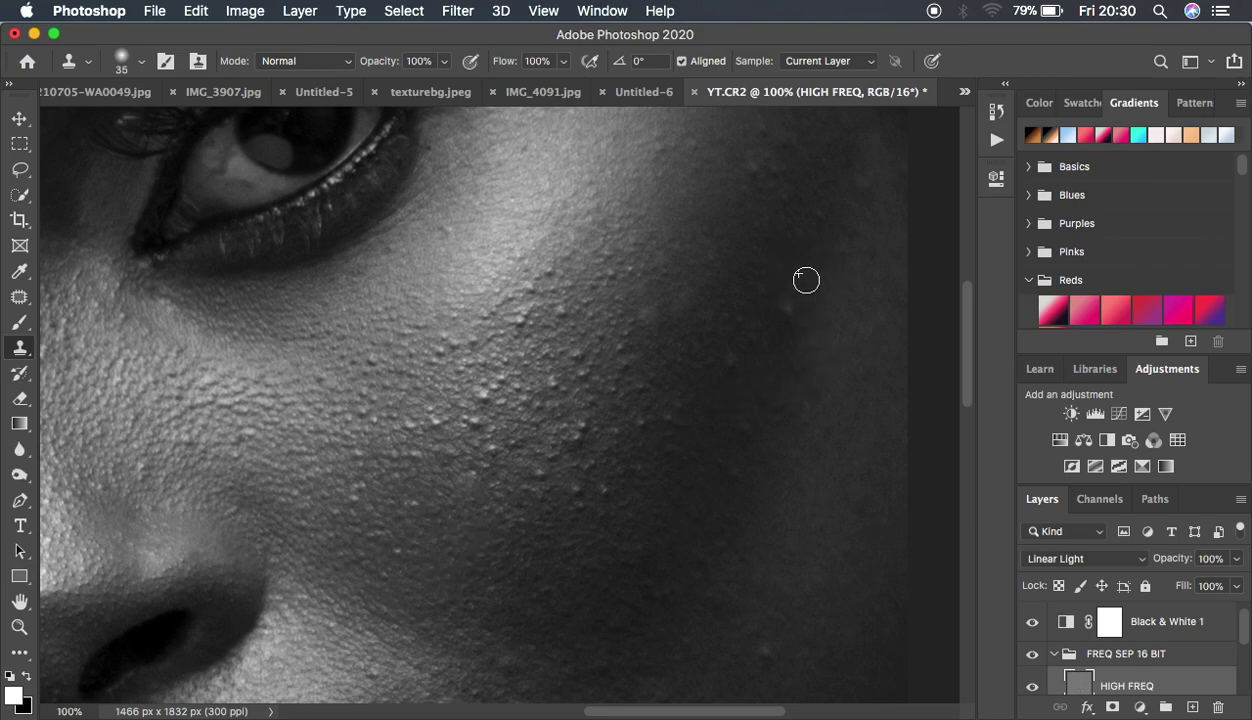
pyautogui.moveTo(791, 307); pyautogui.dragTo(785, 355)
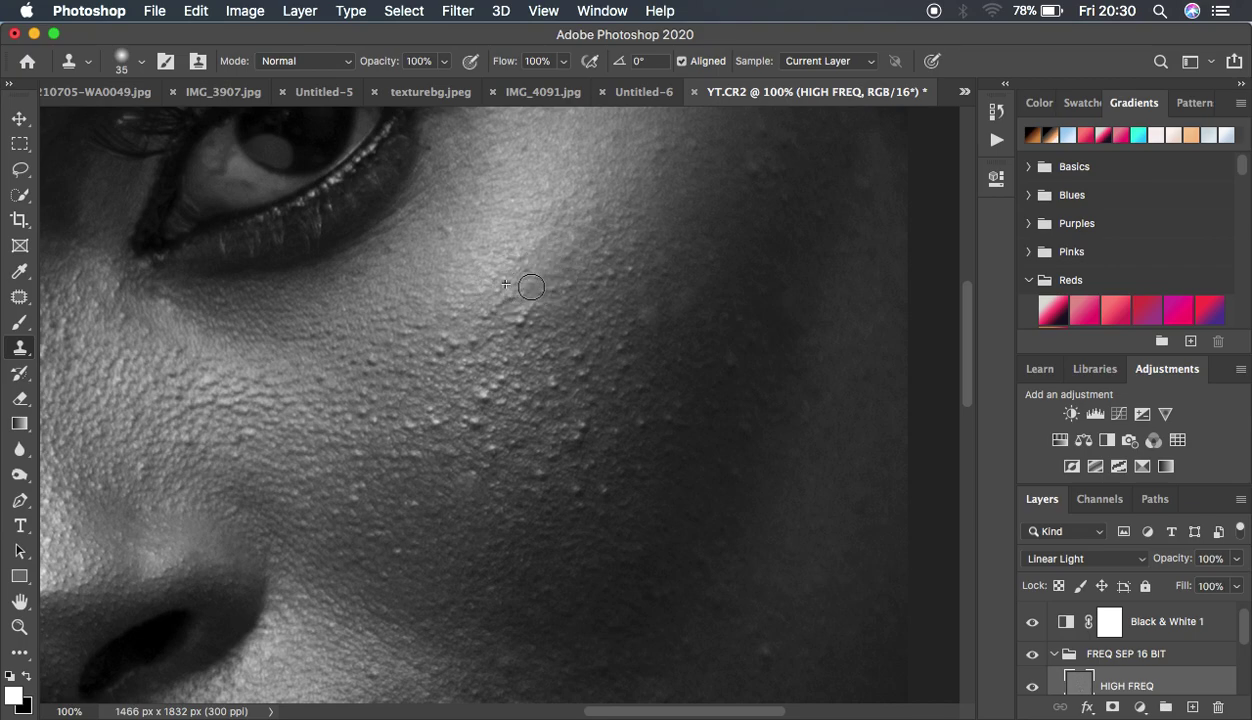
pyautogui.keyDown('alt'); pyautogui.click(541, 262); pyautogui.keyUp('alt')
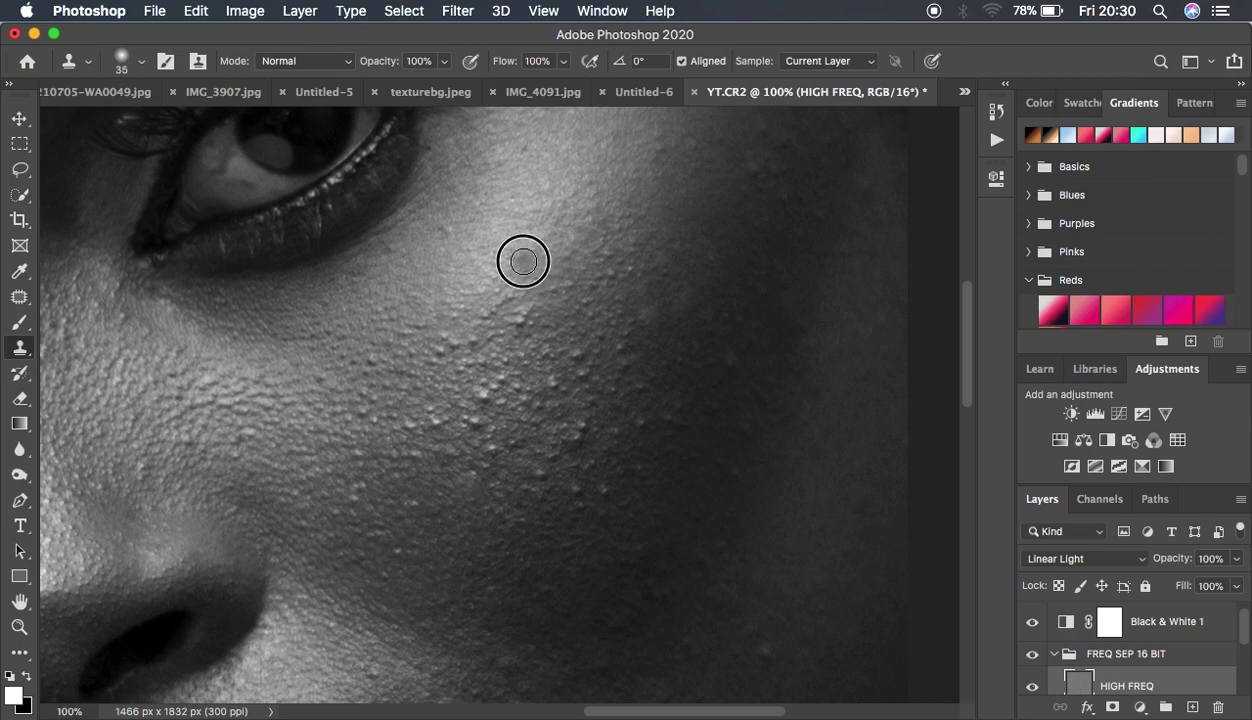
pyautogui.keyDown('alt'); pyautogui.click(719, 408); pyautogui.keyUp('alt')
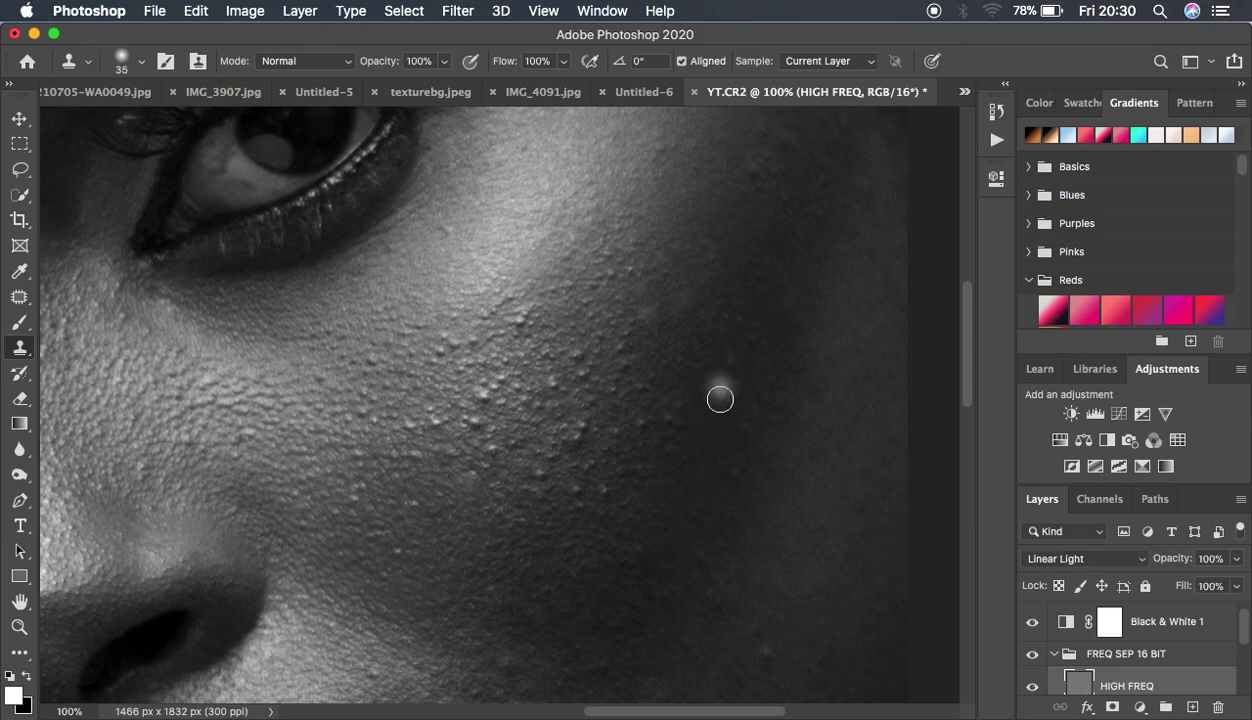
pyautogui.moveTo(729, 368)
pyautogui.mouseDown()
pyautogui.moveTo(731, 357)
pyautogui.moveTo(732, 461)
pyautogui.mouseUp()
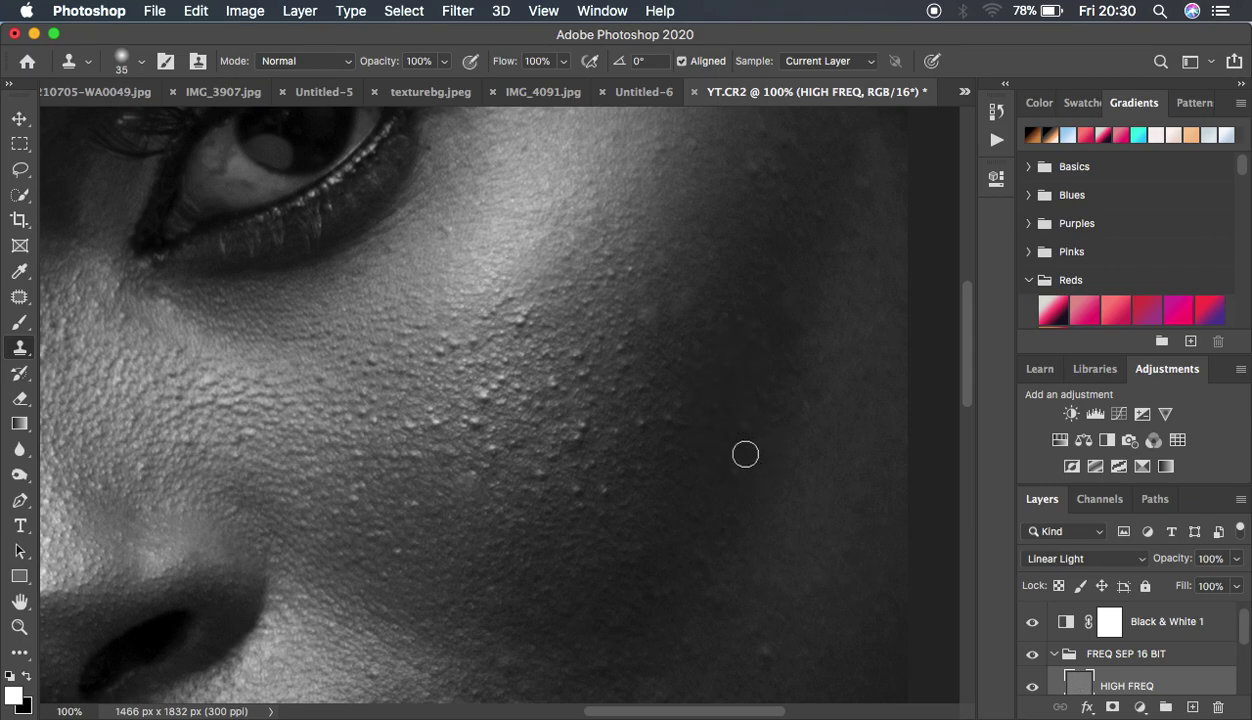
pyautogui.keyDown('alt'); pyautogui.click(729, 496); pyautogui.keyUp('alt')
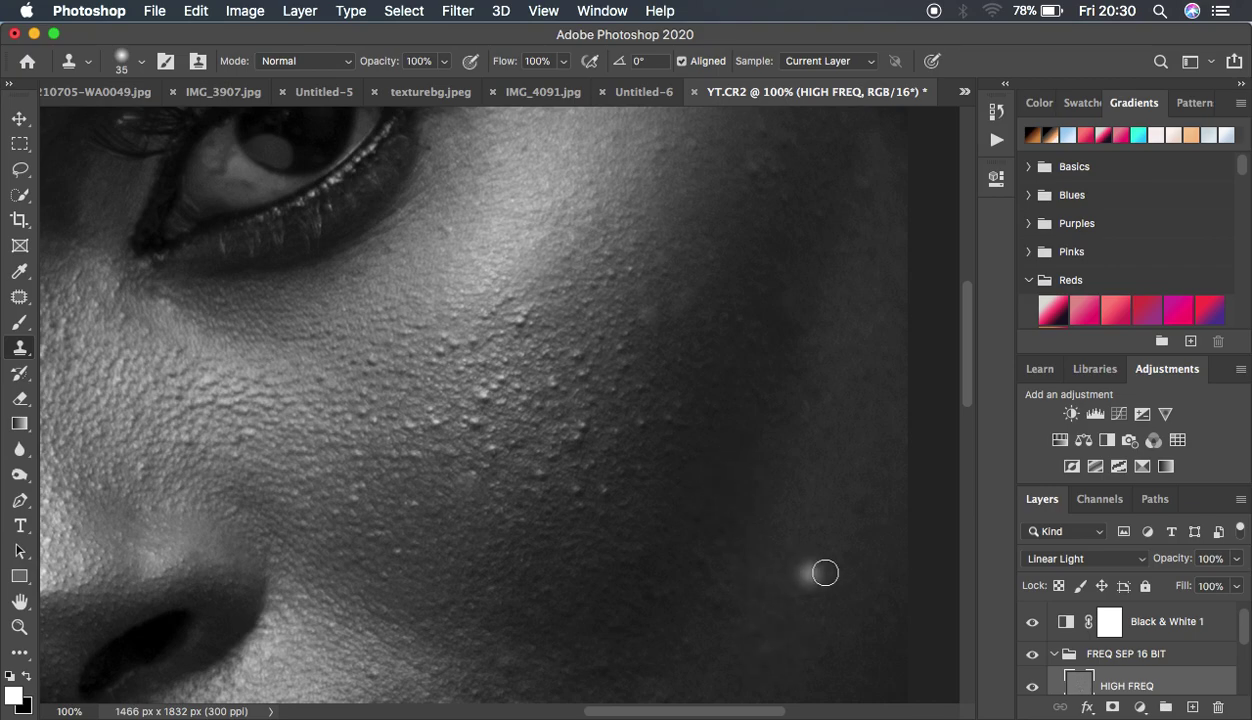
# - Hide Black & White 1 for colour, toggle FREQ SEP 16 BIT on and off to compare, then zoom out
pyautogui.click(1032, 623)
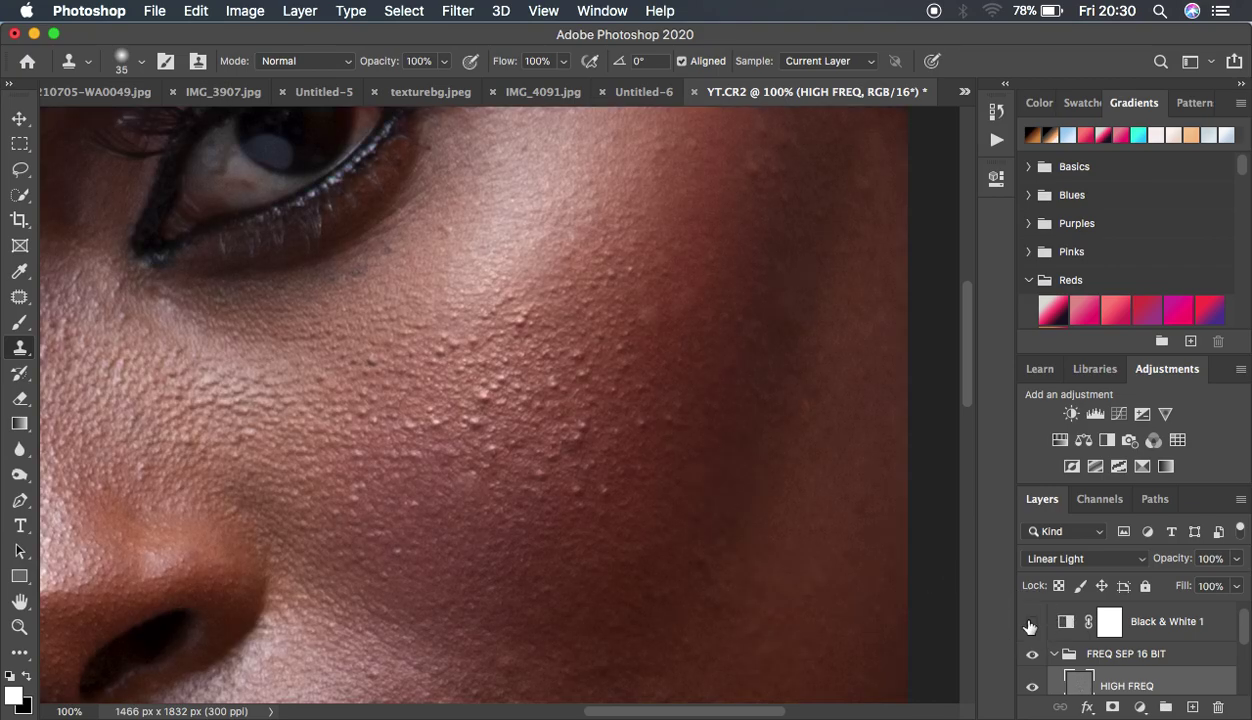
pyautogui.click(1034, 660)
pyautogui.click(1034, 660)
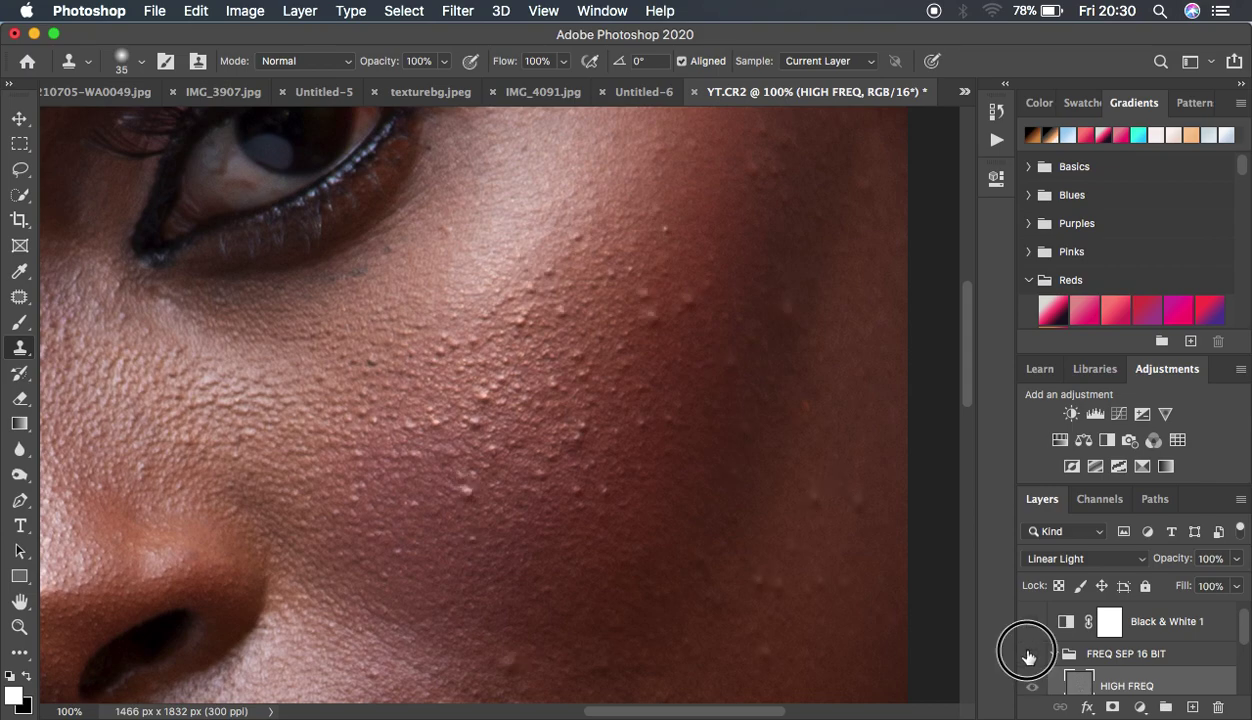
pyautogui.click(1031, 656)
pyautogui.click(1031, 656)
pyautogui.click(1031, 656)
pyautogui.click(1031, 656)
pyautogui.click(1031, 656)
pyautogui.click(1031, 656)
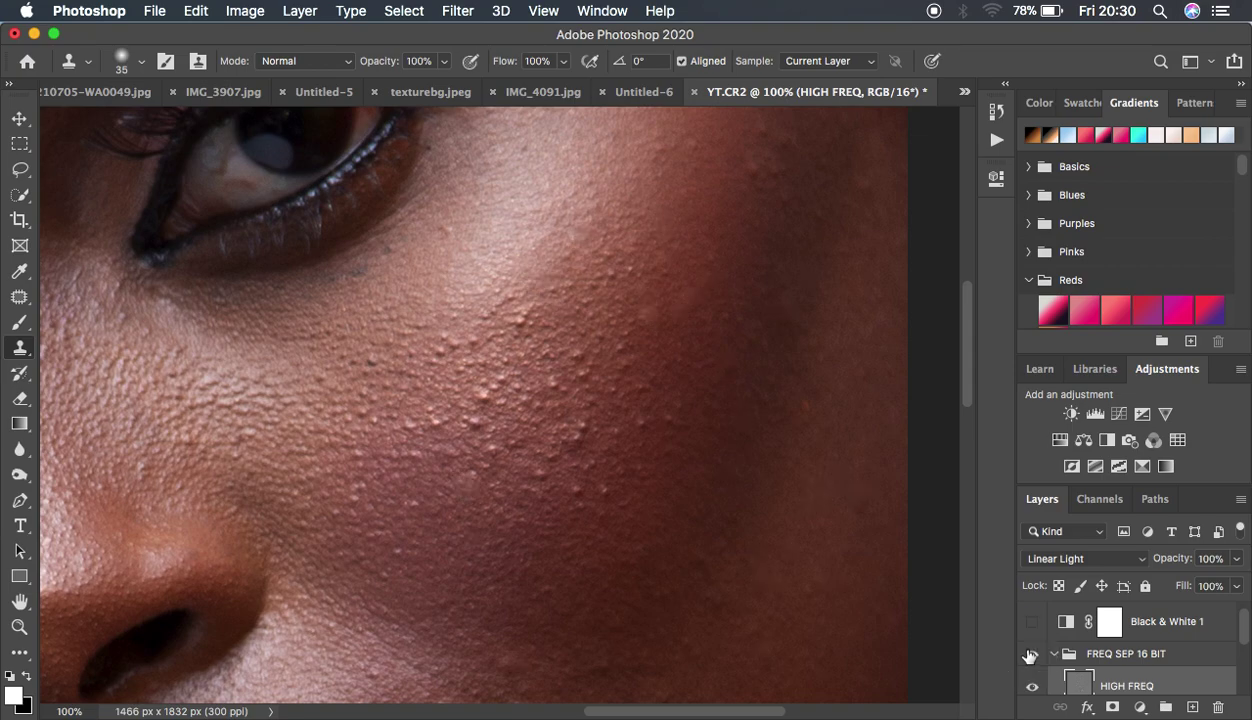
pyautogui.click(1031, 656)
pyautogui.click(1031, 656)
pyautogui.click(1031, 656)
pyautogui.click(1031, 656)
pyautogui.click(1031, 656)
pyautogui.click(1031, 656)
pyautogui.press('super+minus')
pyautogui.press('super+minus')
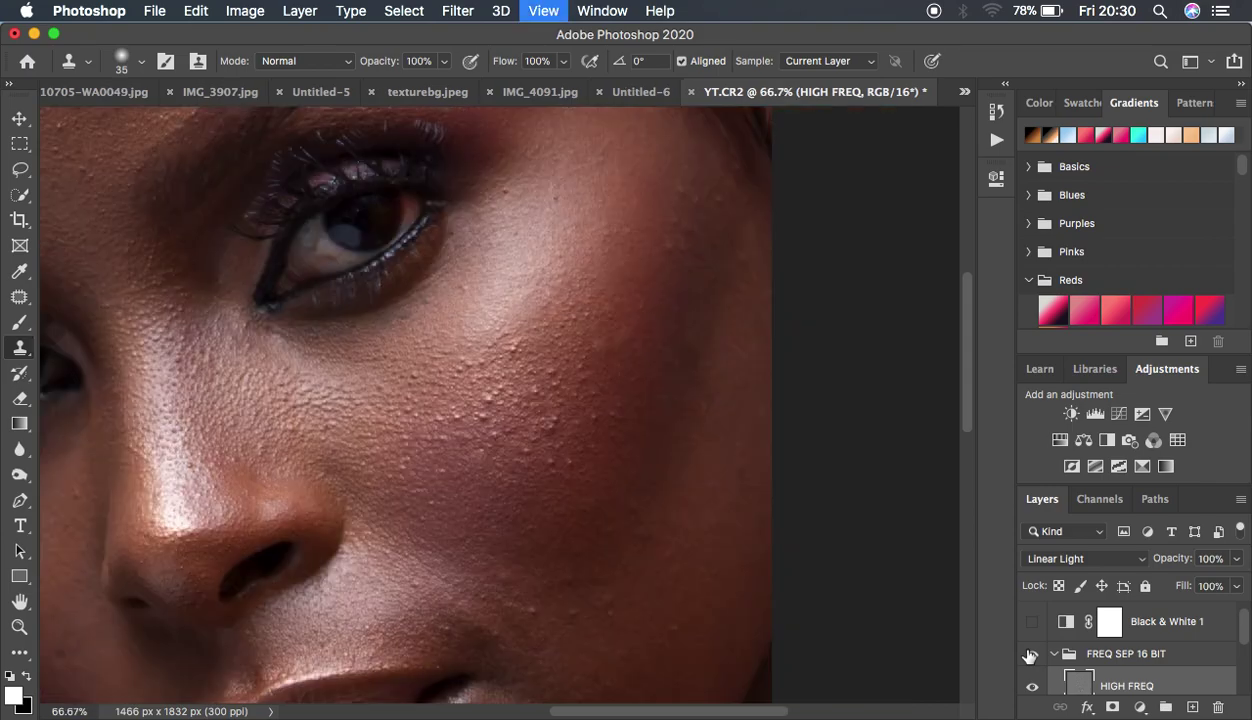